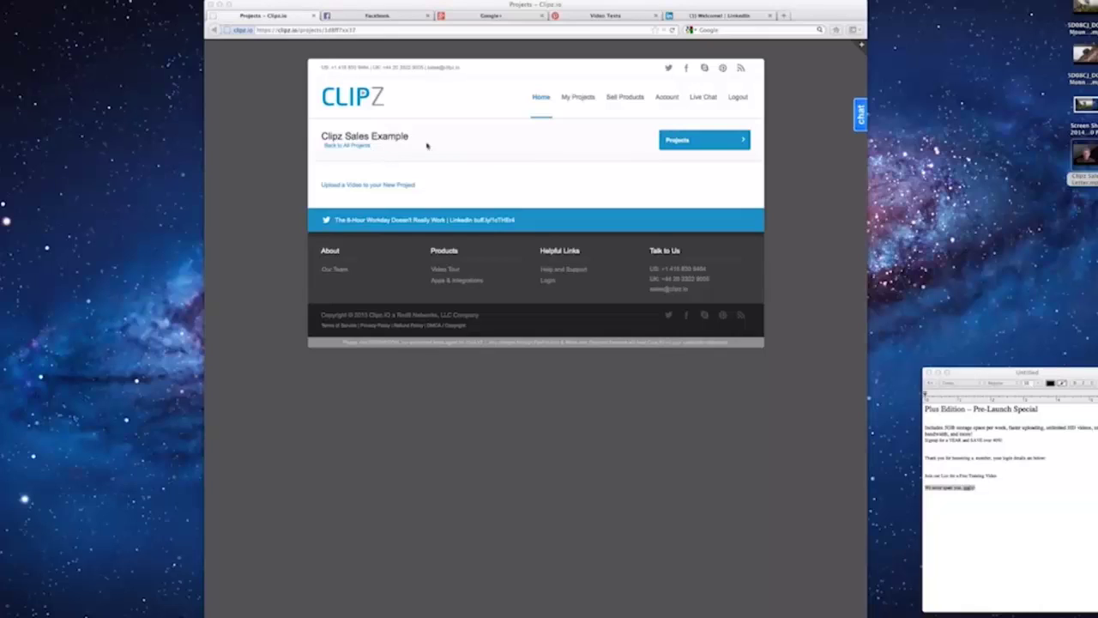
Step: Upload Clipz Sales Letter.mp4 to the Clipz Sales Example project
click(677, 141)
click(677, 141)
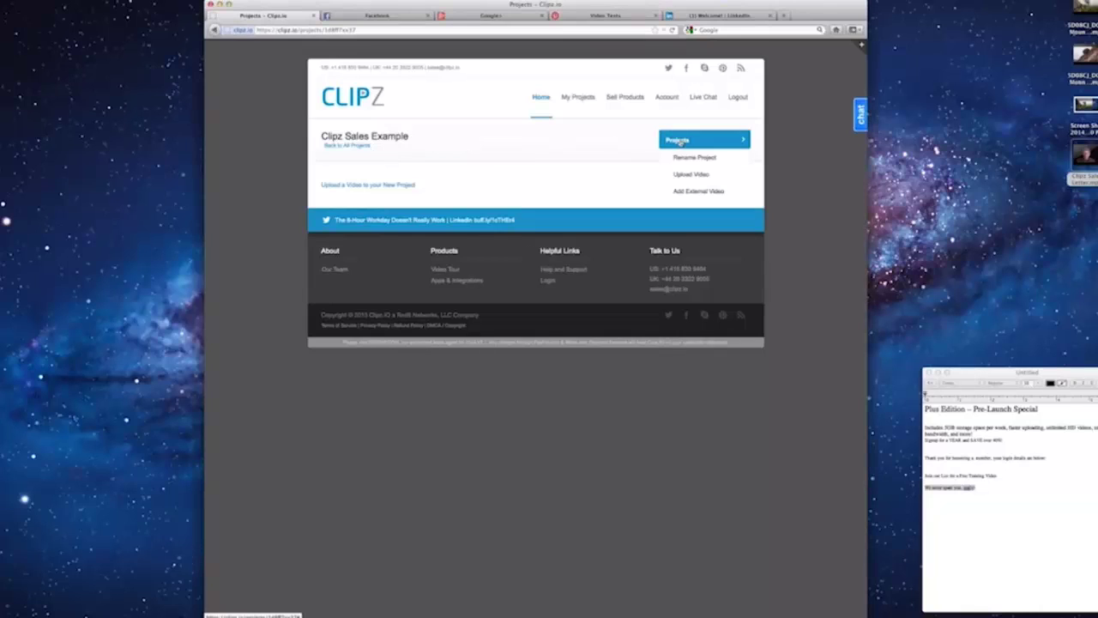
click(689, 173)
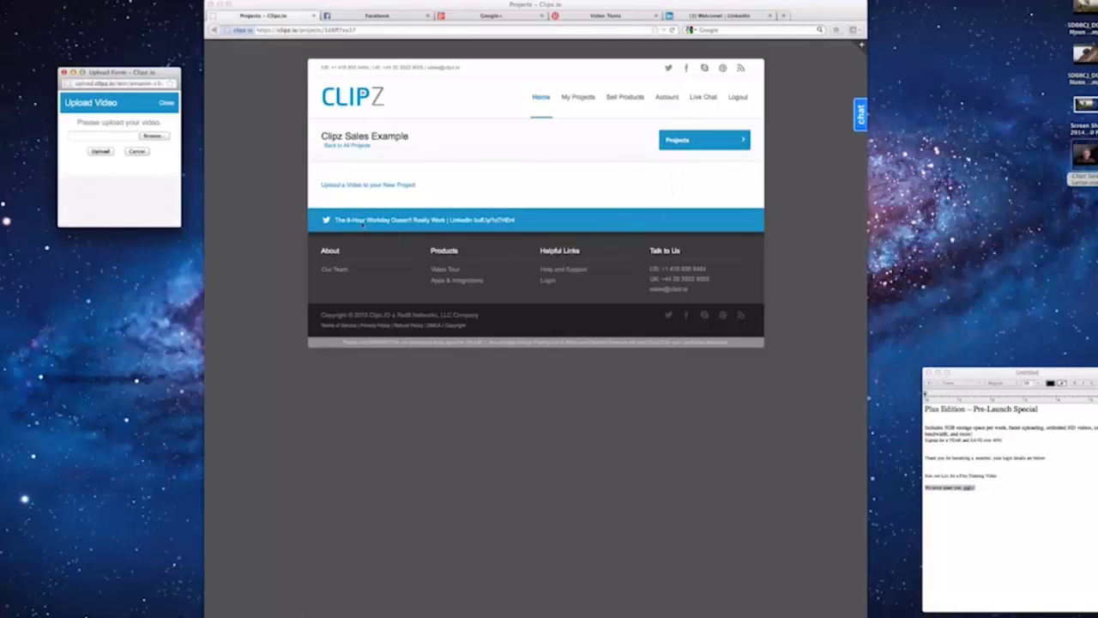
click(158, 137)
click(496, 154)
double_click(496, 155)
click(104, 154)
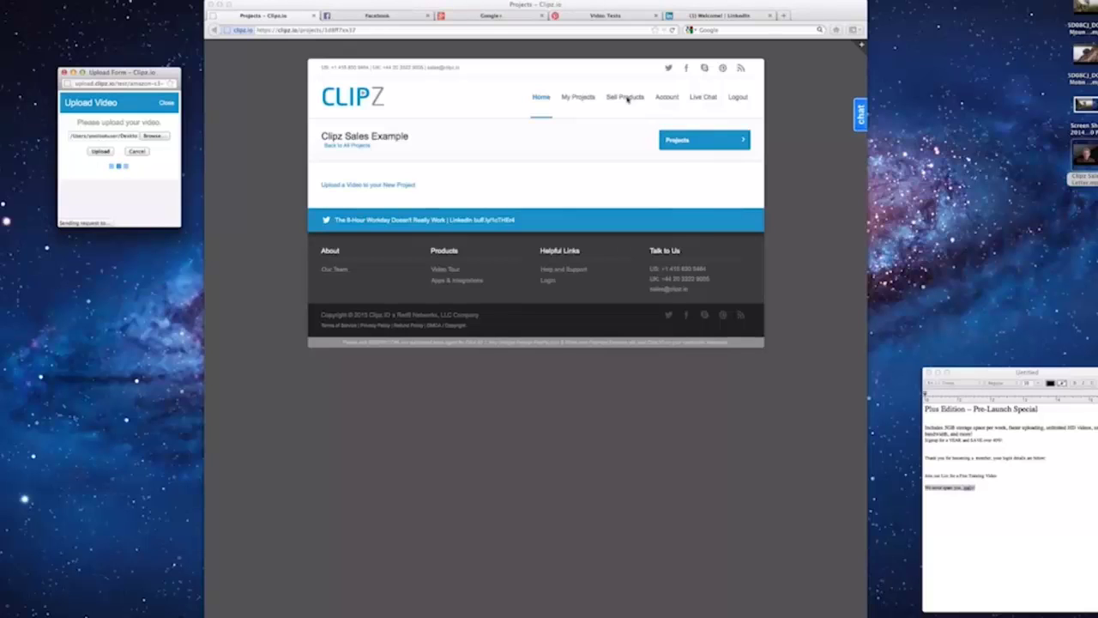
Step: Start a new product titled 'Pre-Launch Special' priced at 1.00
click(627, 99)
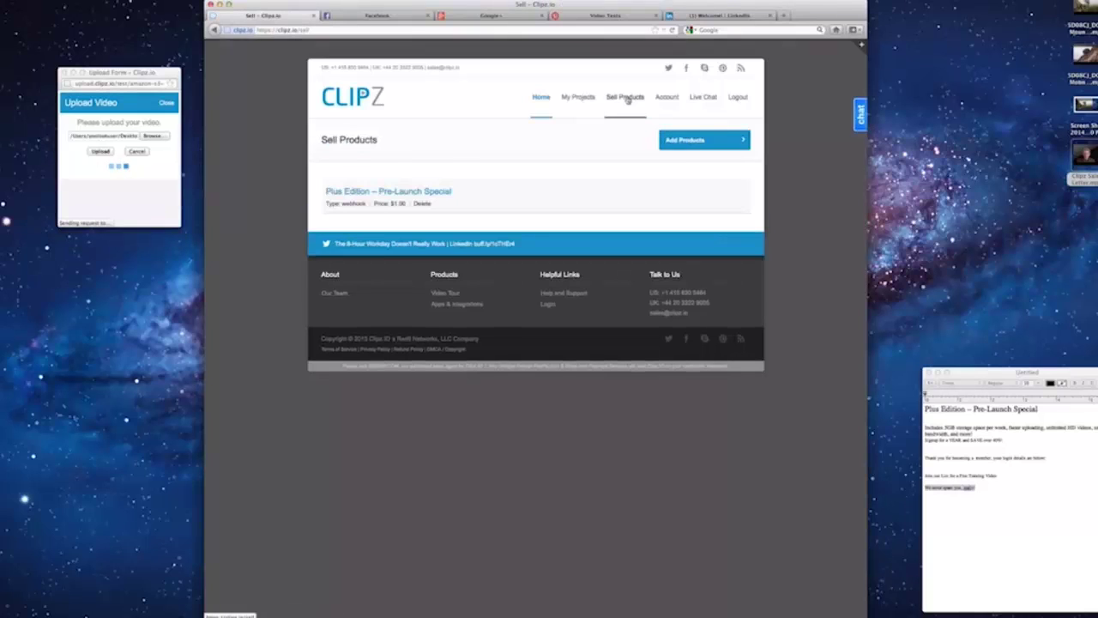
click(686, 141)
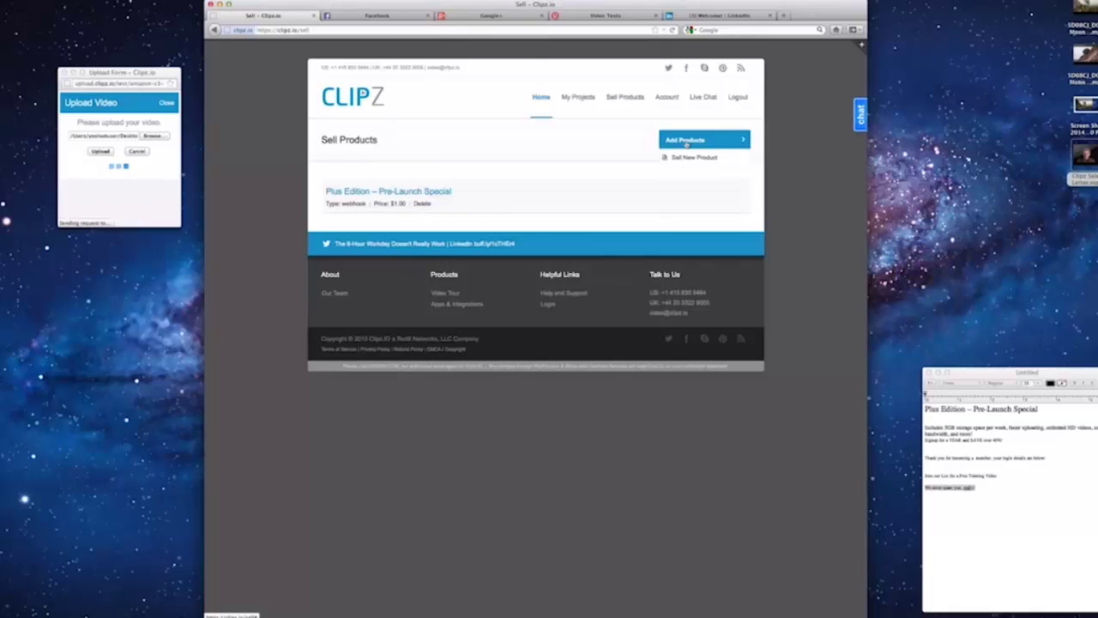
click(688, 157)
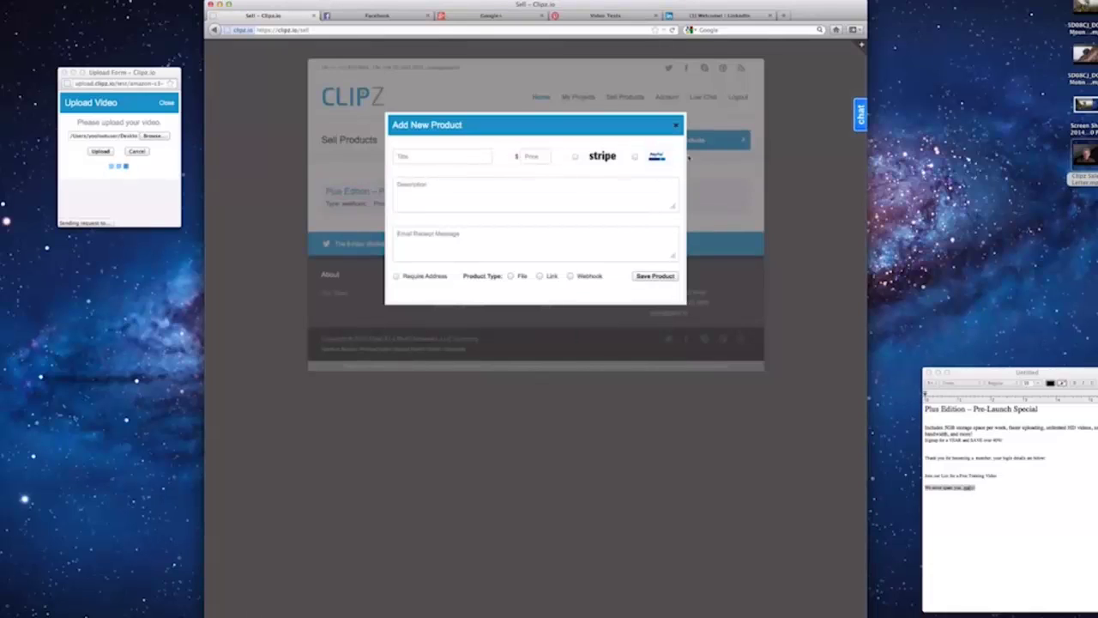
click(972, 409)
drag(972, 408, 1043, 409)
key(super+c)
click(440, 158)
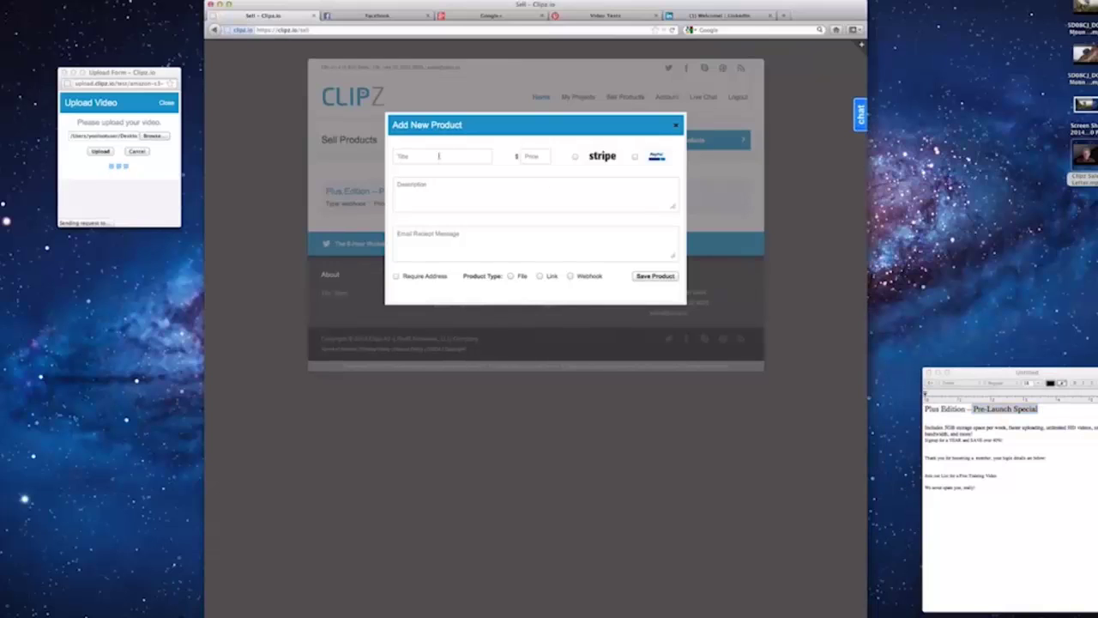
key(super+v)
click(537, 155)
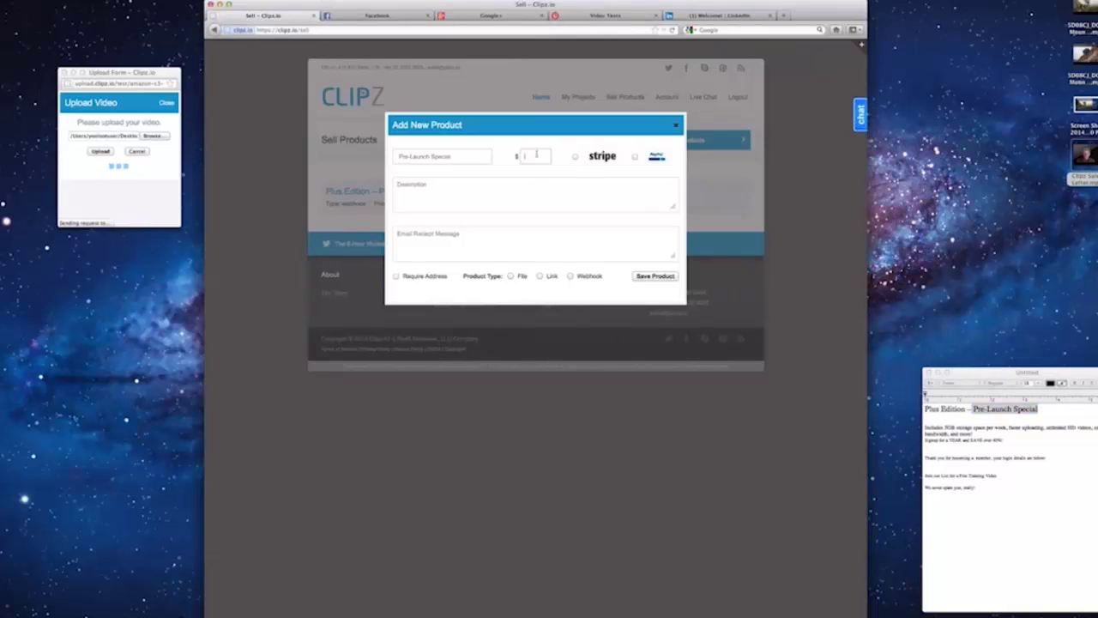
text(1.00)
Step: Enable Stripe and PayPal, paste the description and receipt message, and require an address
click(575, 157)
click(635, 157)
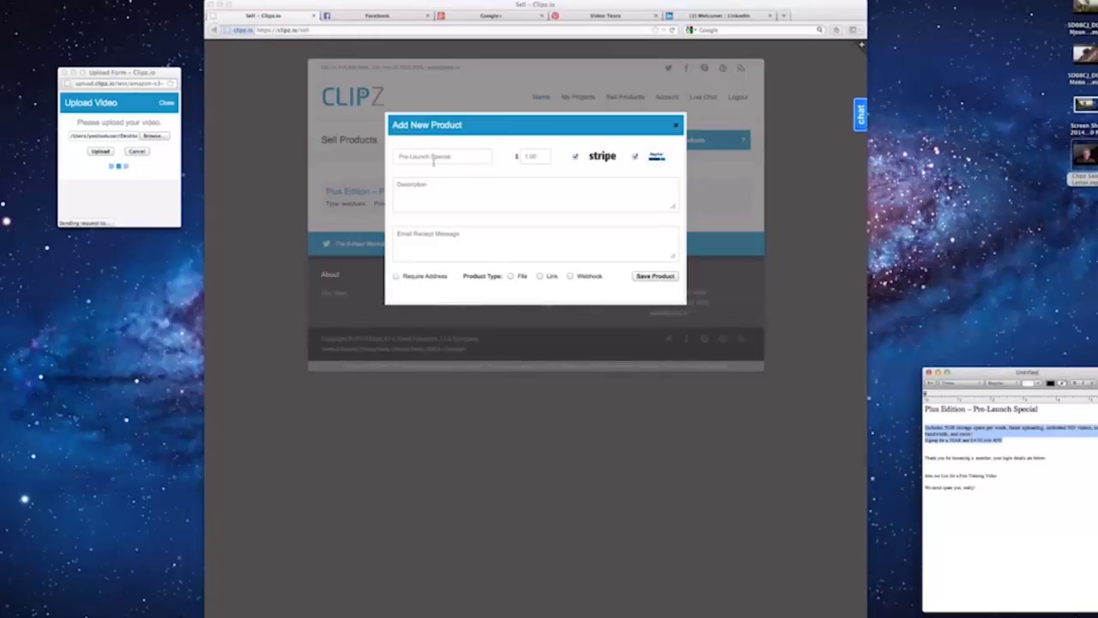
click(532, 194)
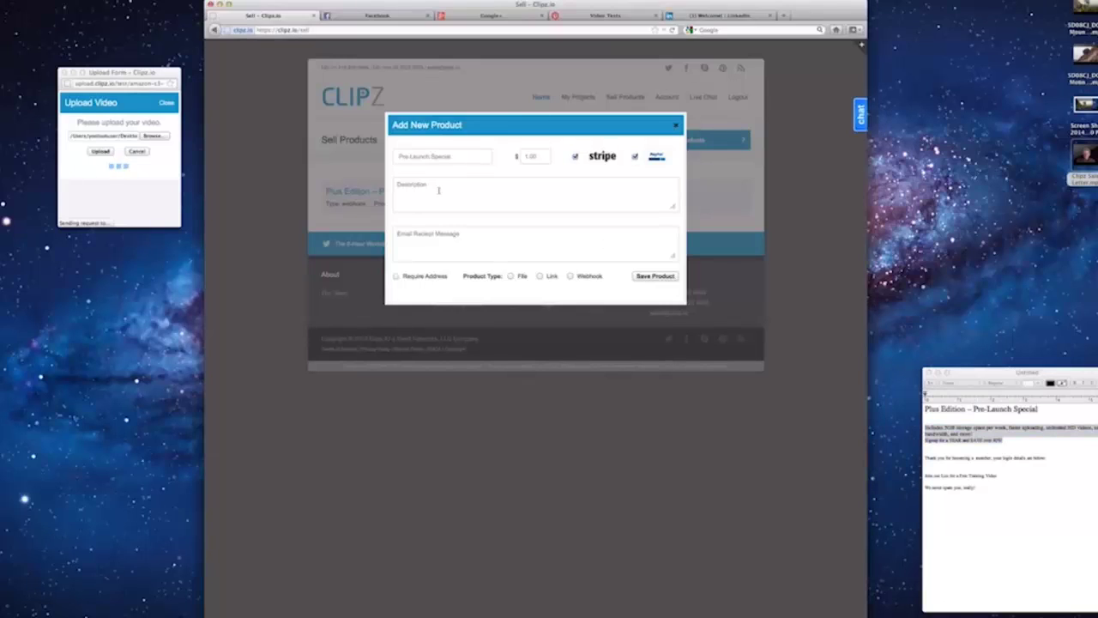
text(Includes 5GB storage space per week, faster uploading, unlimited HD videos, unlimited bandwidth, and more! Signup for a YEAR and SAVE over 40%!)
triple_click(1010, 457)
key(super+c)
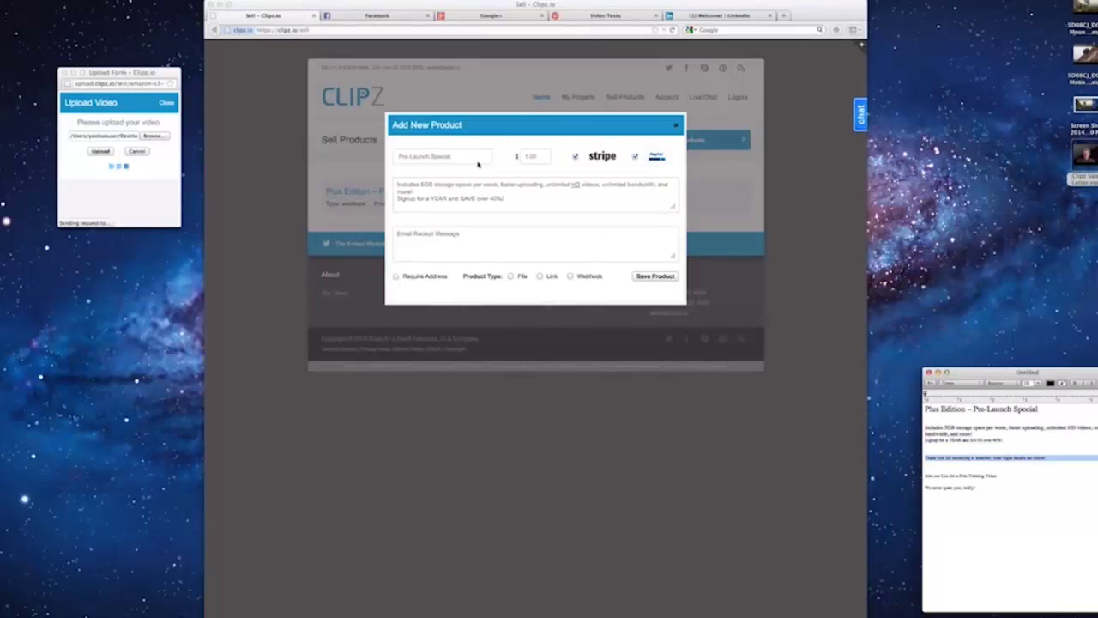
click(443, 233)
click(455, 234)
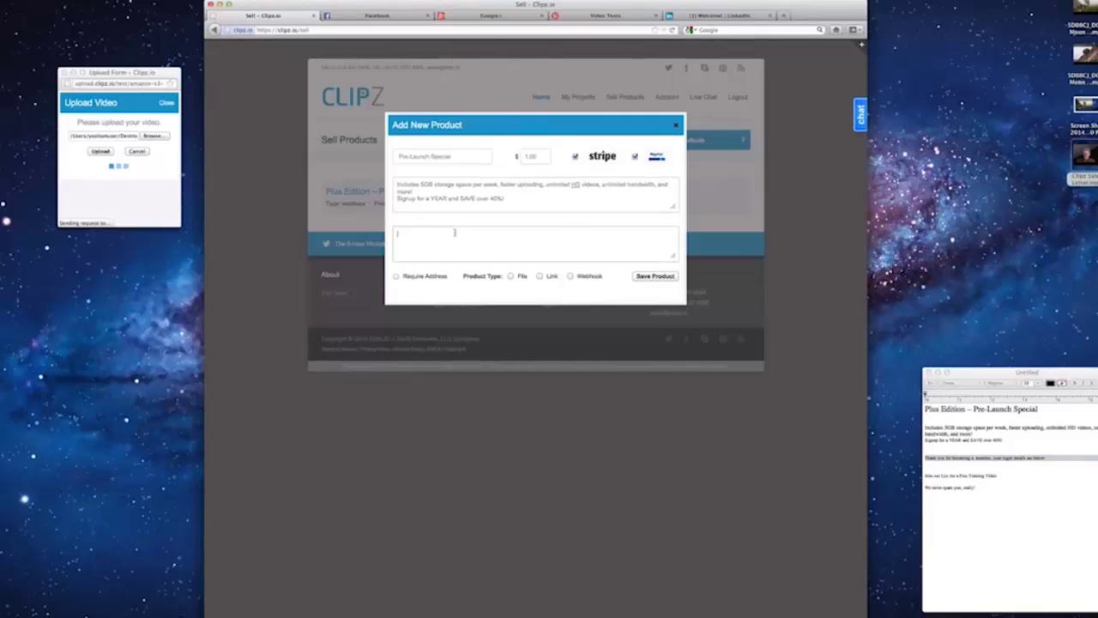
key(super+v)
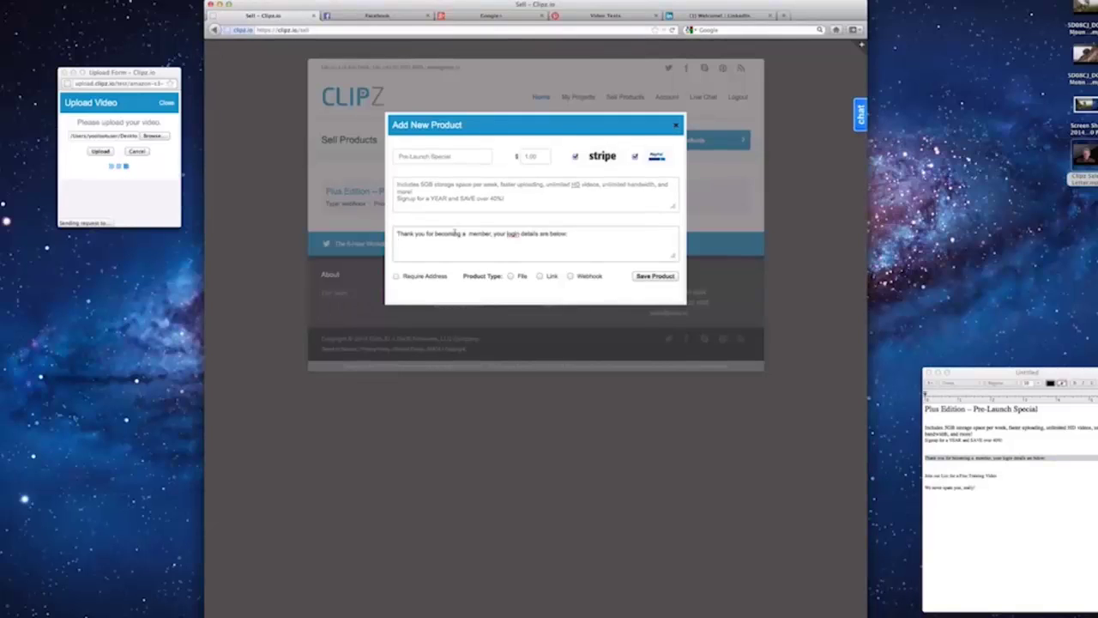
click(397, 276)
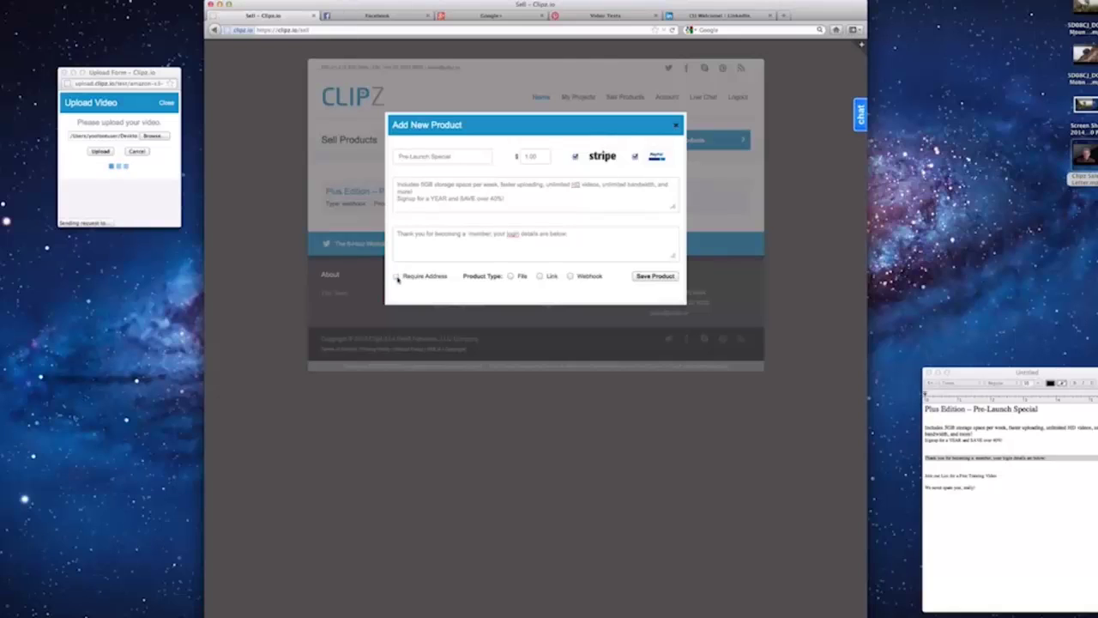
Step: Drop the address requirement and choose Webhook as the product type
click(397, 276)
click(510, 276)
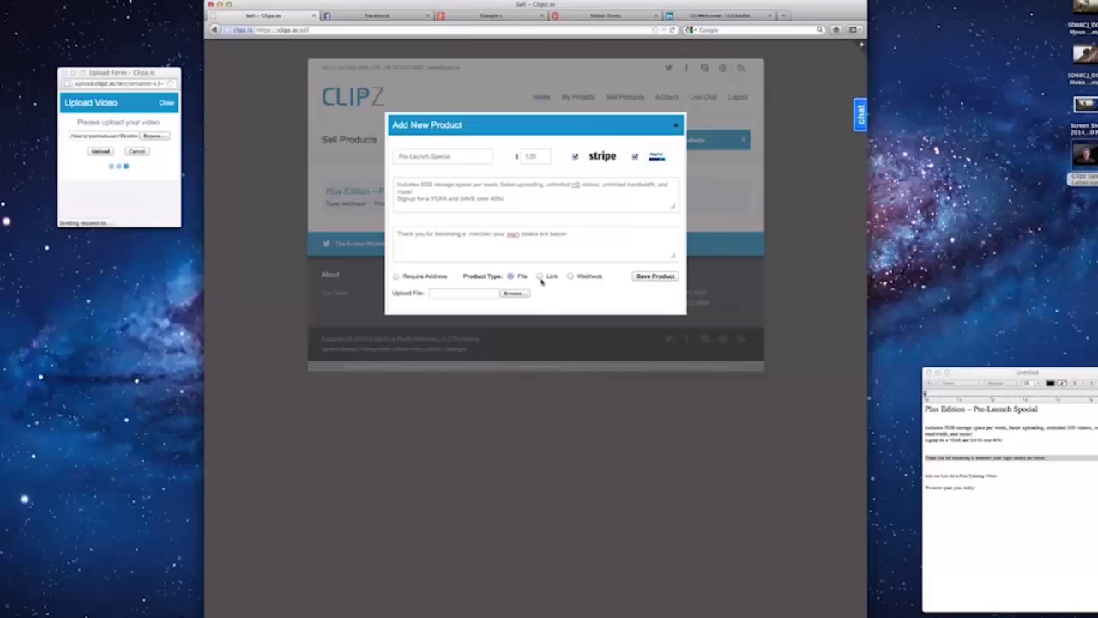
click(540, 276)
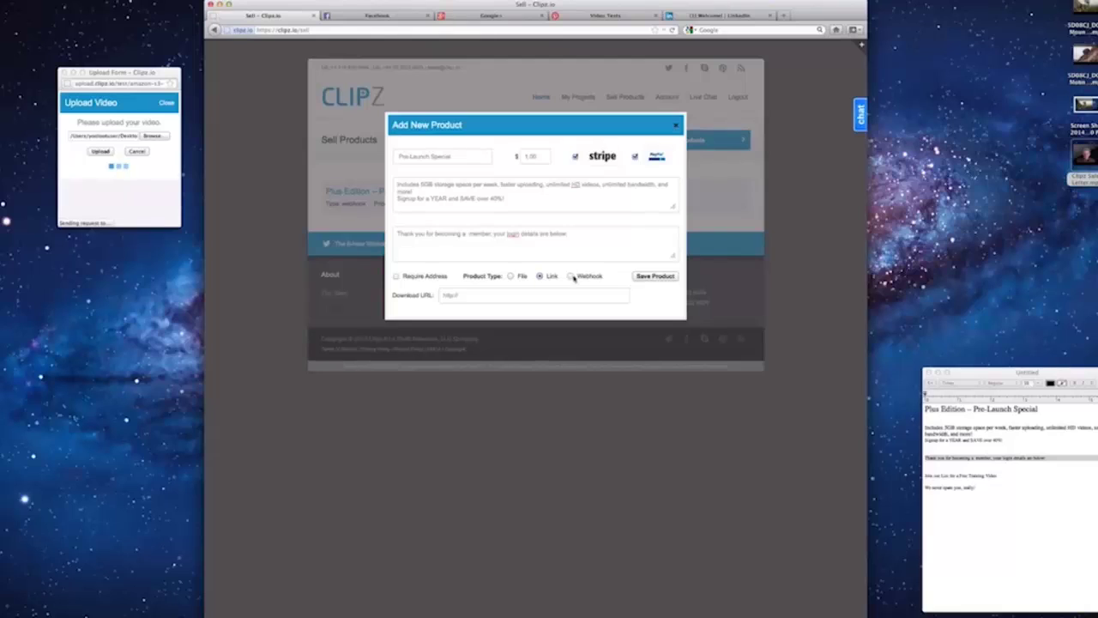
click(570, 276)
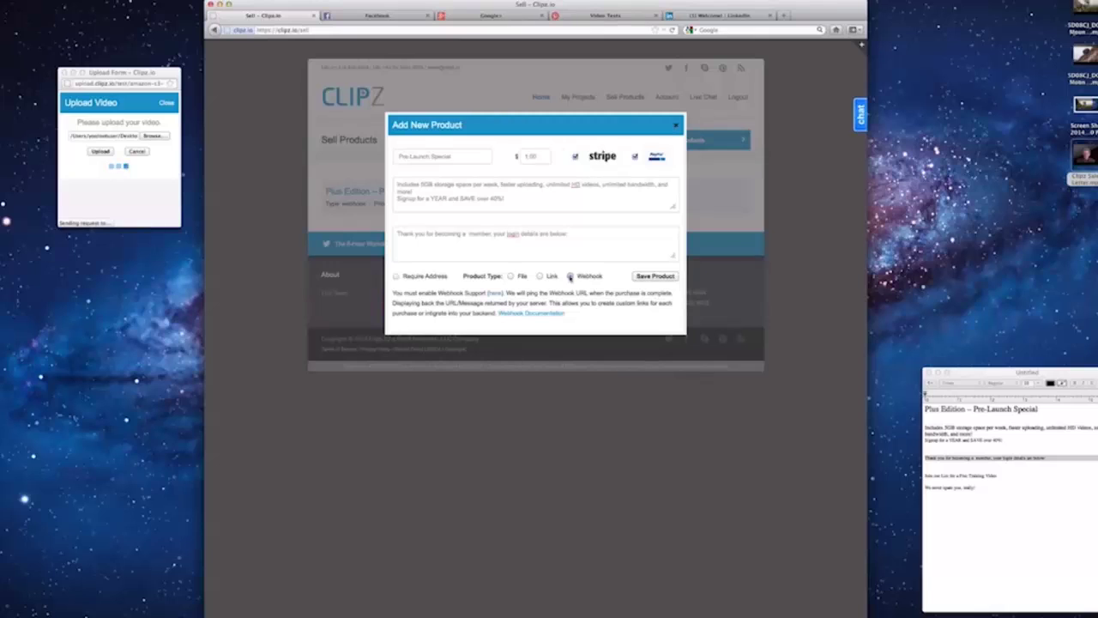
Step: Save the Pre-Launch Special product
click(649, 277)
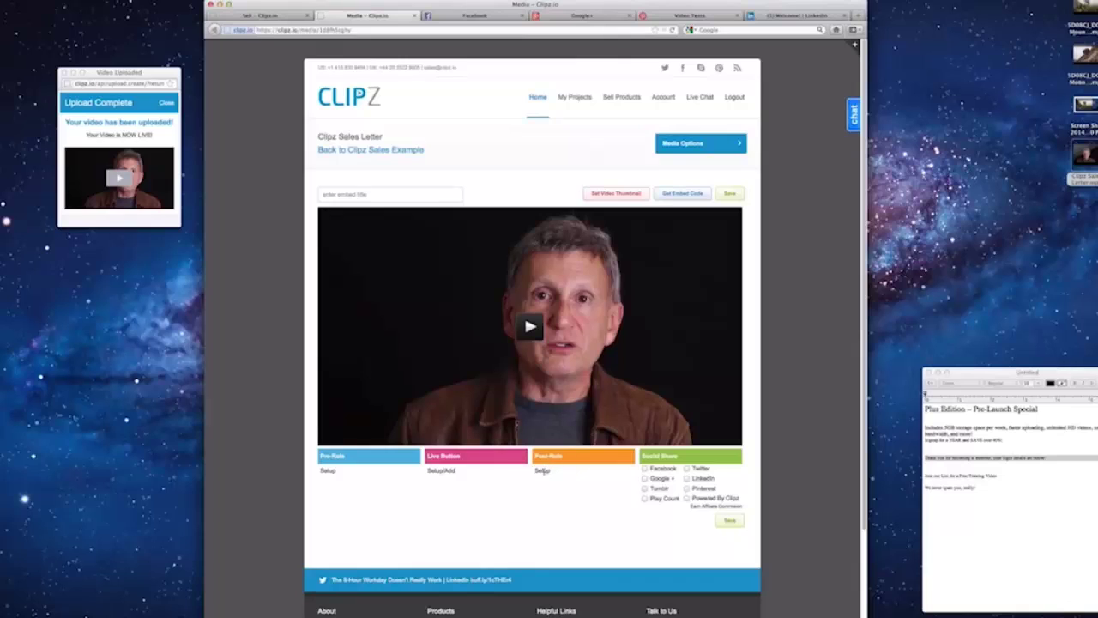
Step: Set a payment post-roll selling the Pre-Launch Special - $1.00 product and save it
click(542, 470)
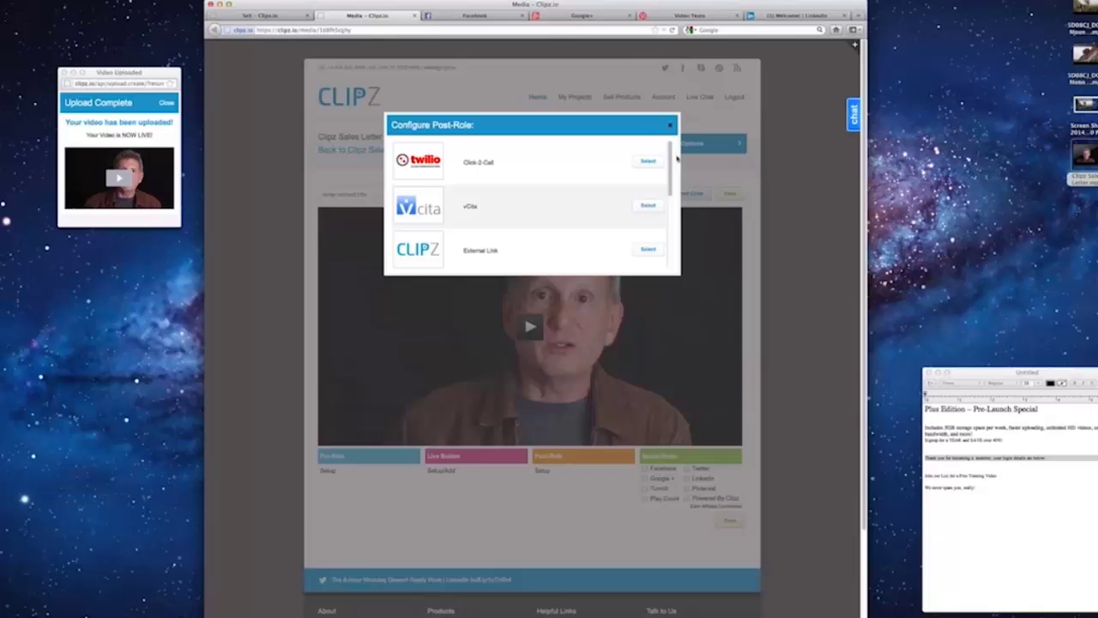
drag(672, 153, 673, 227)
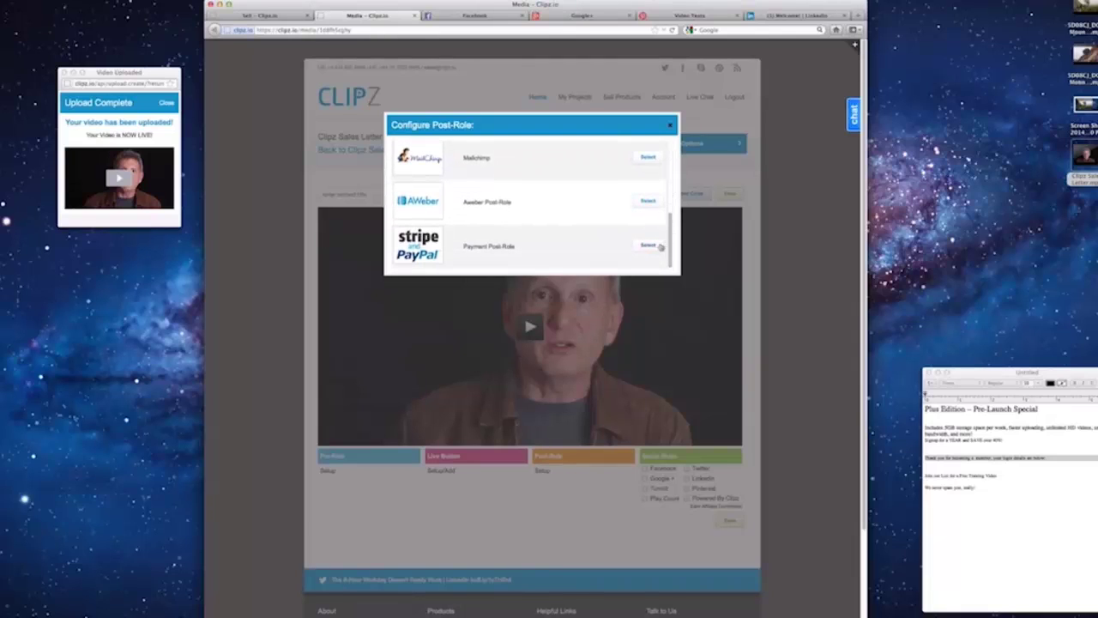
click(647, 245)
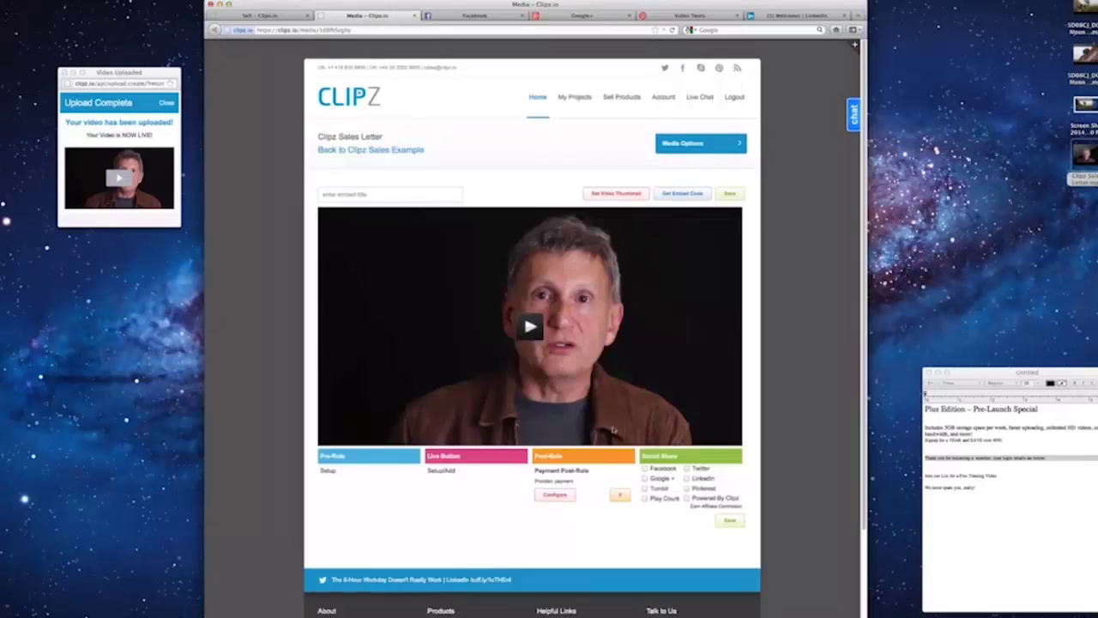
click(552, 495)
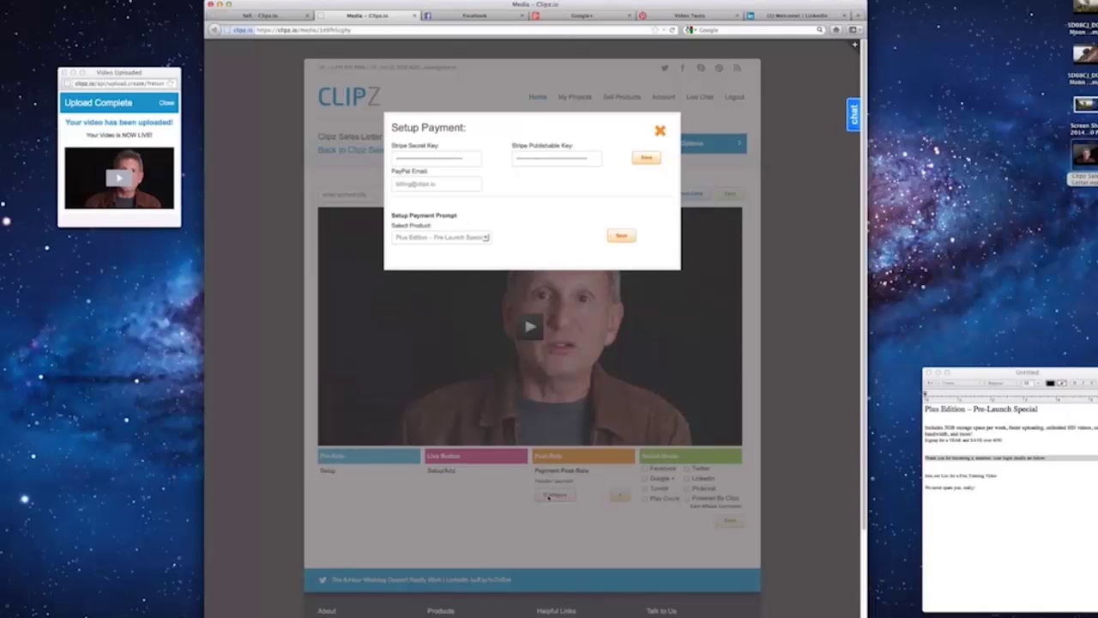
click(484, 238)
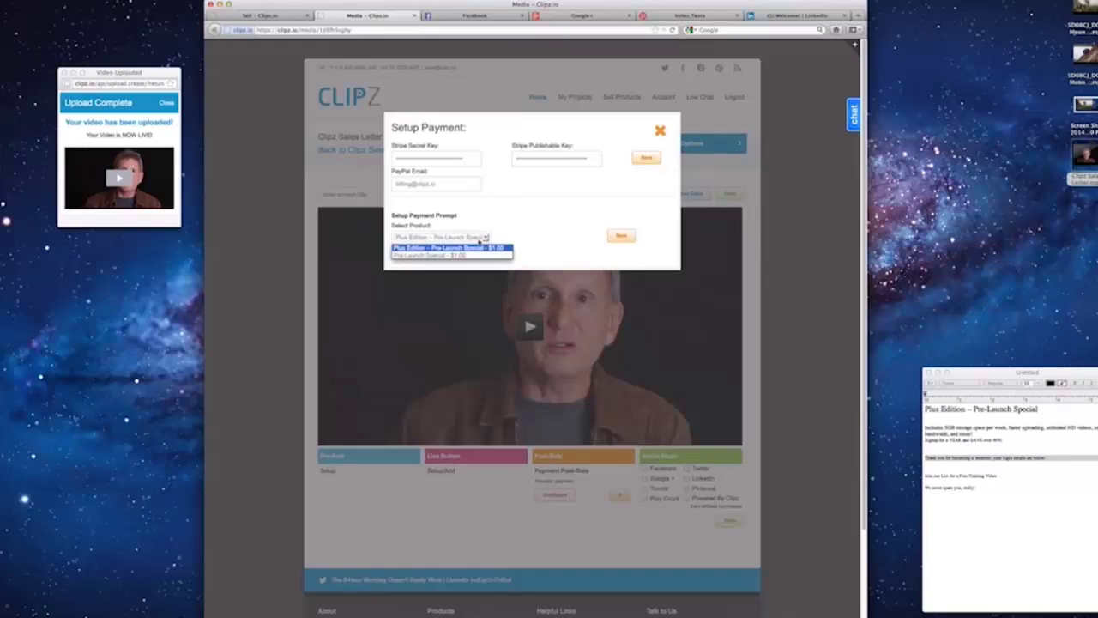
click(468, 256)
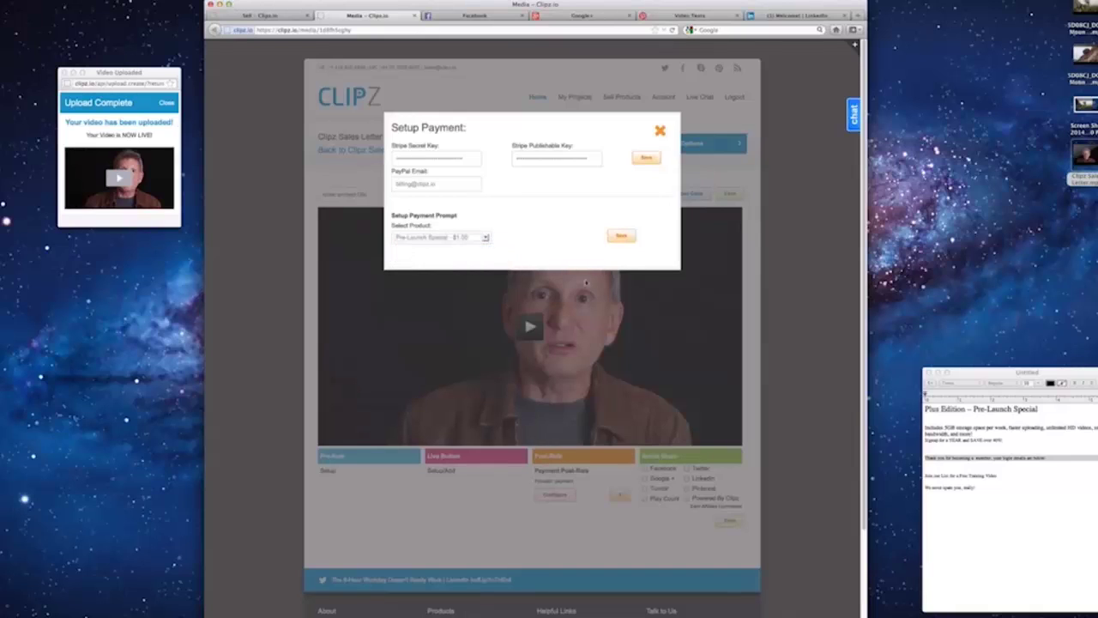
click(621, 240)
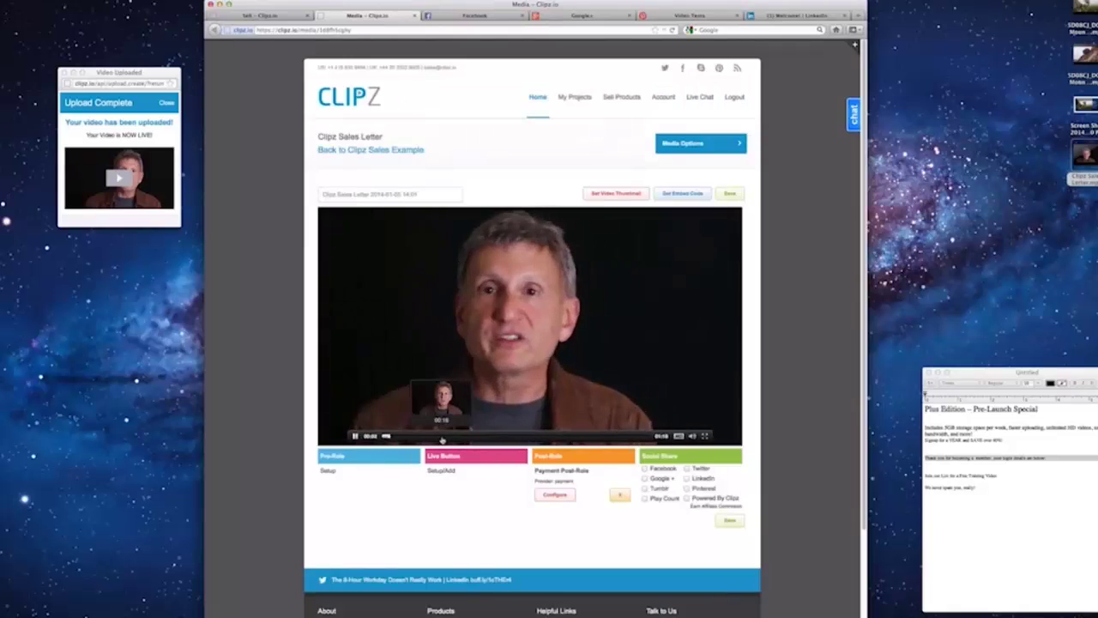
Step: Skip to near the end of the video preview to reveal the $1.00 payment form
click(486, 435)
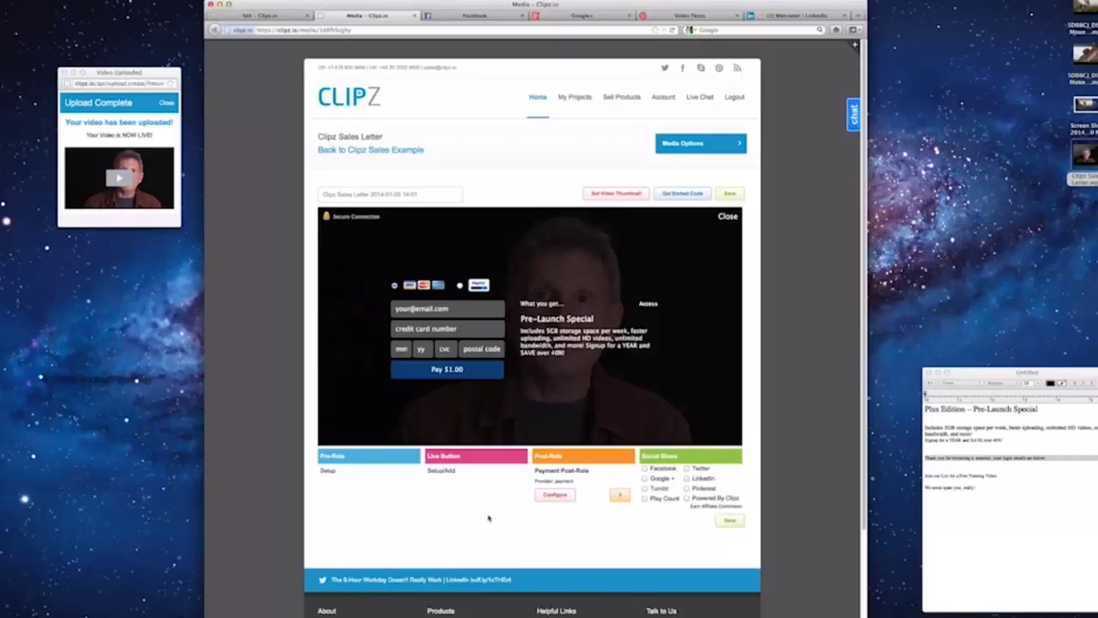
Step: Add a skippable Mailchimp pre-roll headed 'Join our List for a Free Training Video' with a no-spam line
click(327, 470)
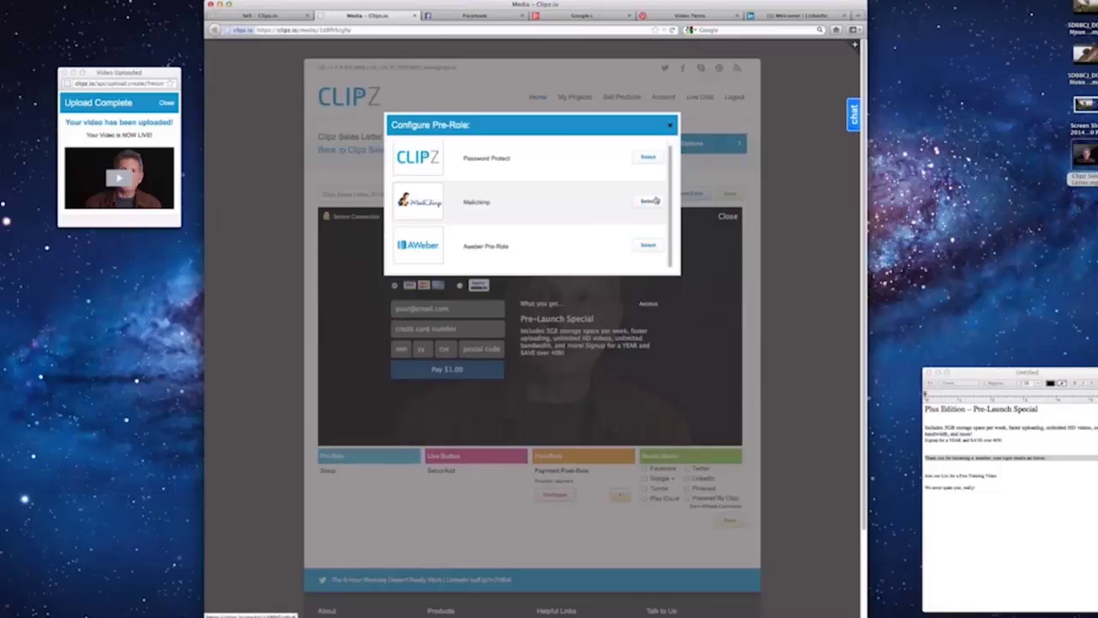
click(649, 203)
click(340, 495)
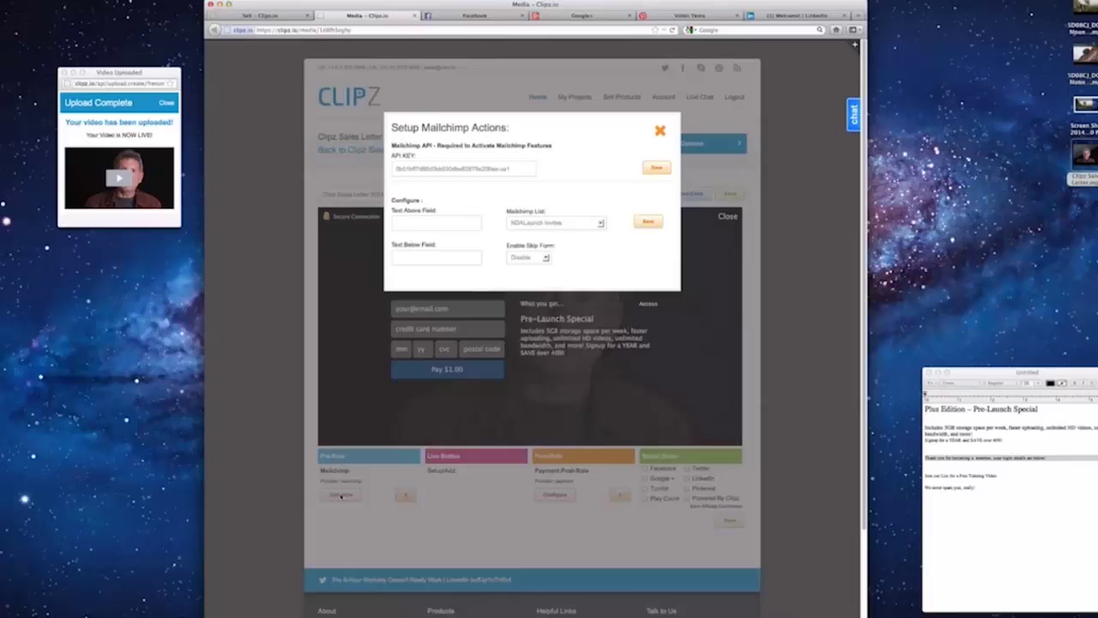
click(435, 219)
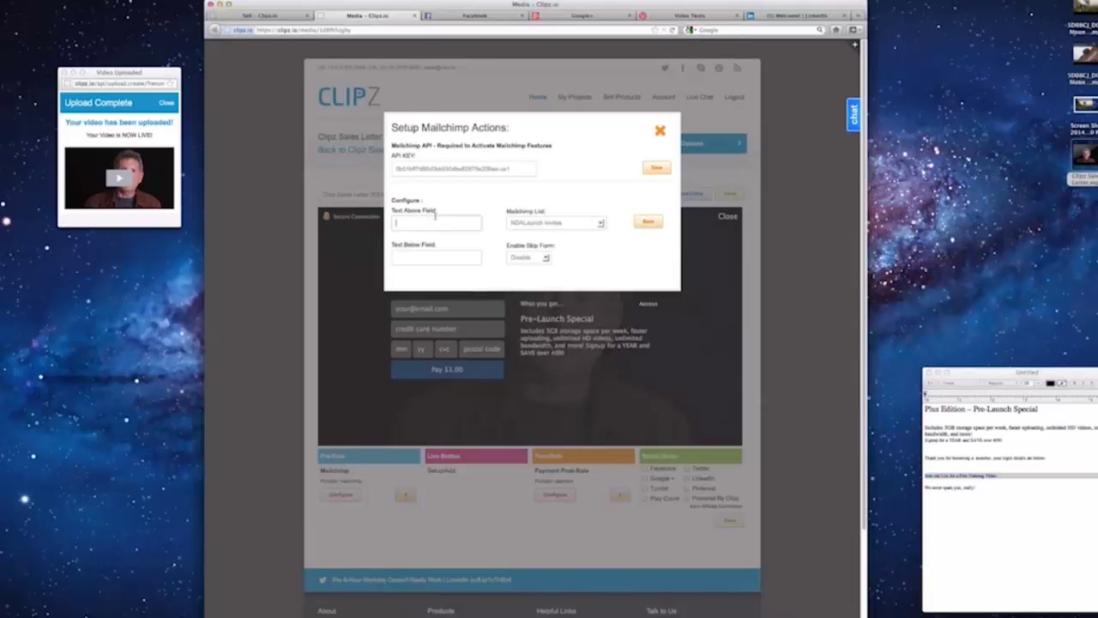
text(Join our List for a Free Training Video)
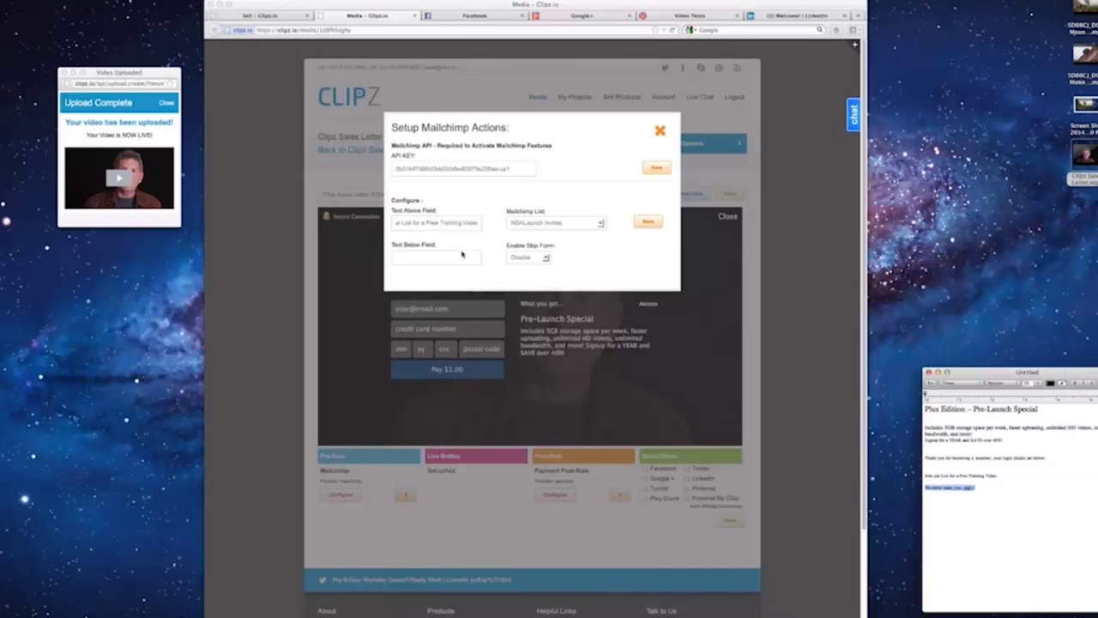
click(458, 257)
text(We never spam you, really!)
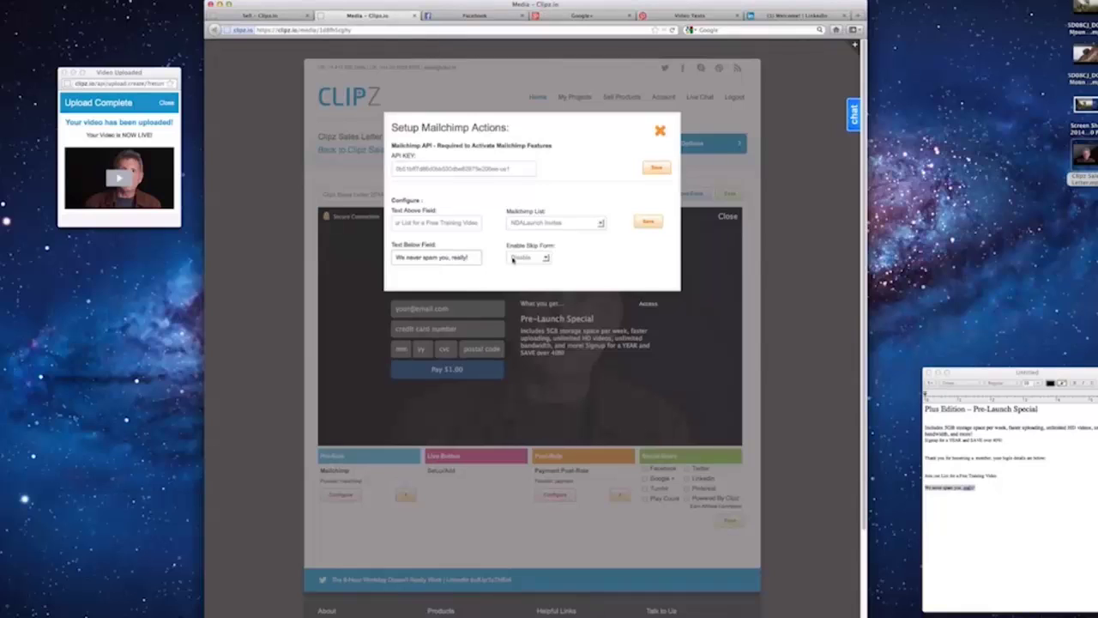
click(530, 260)
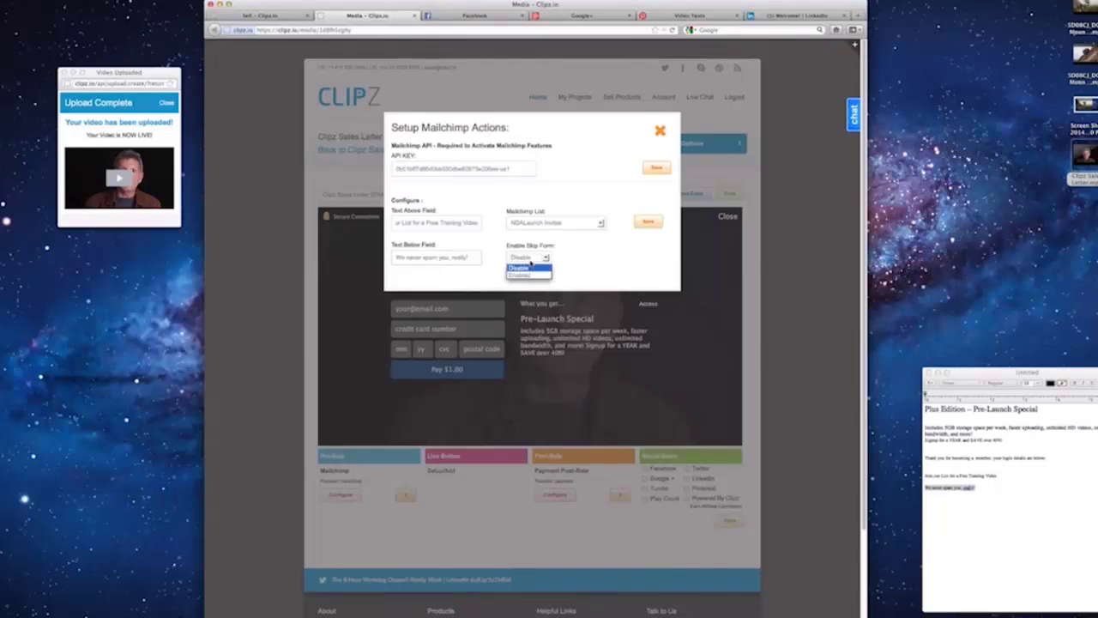
click(537, 279)
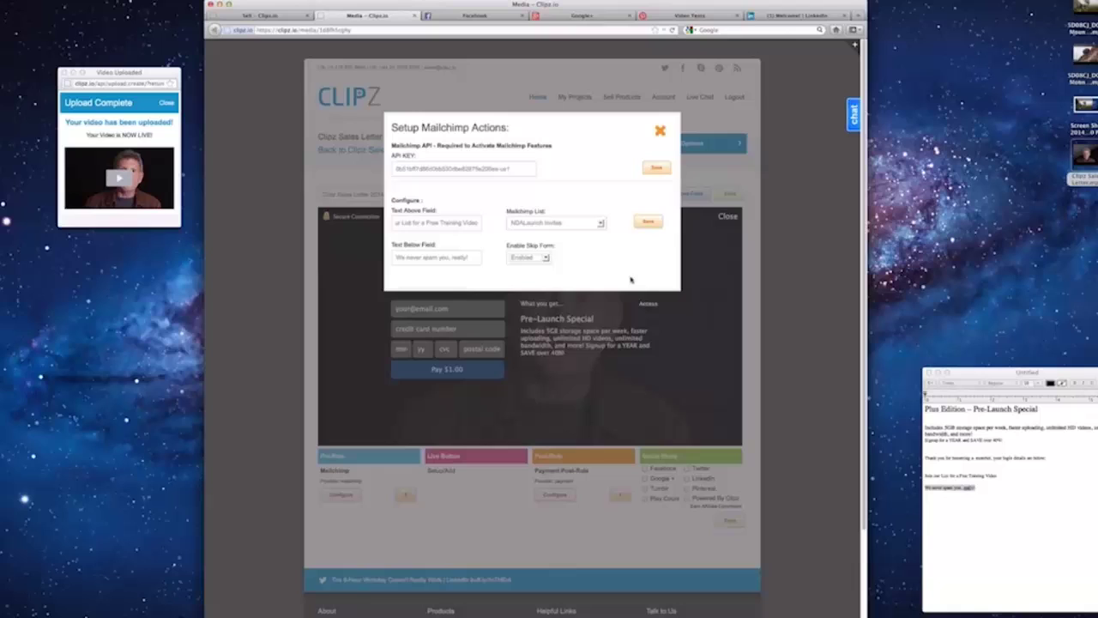
click(648, 222)
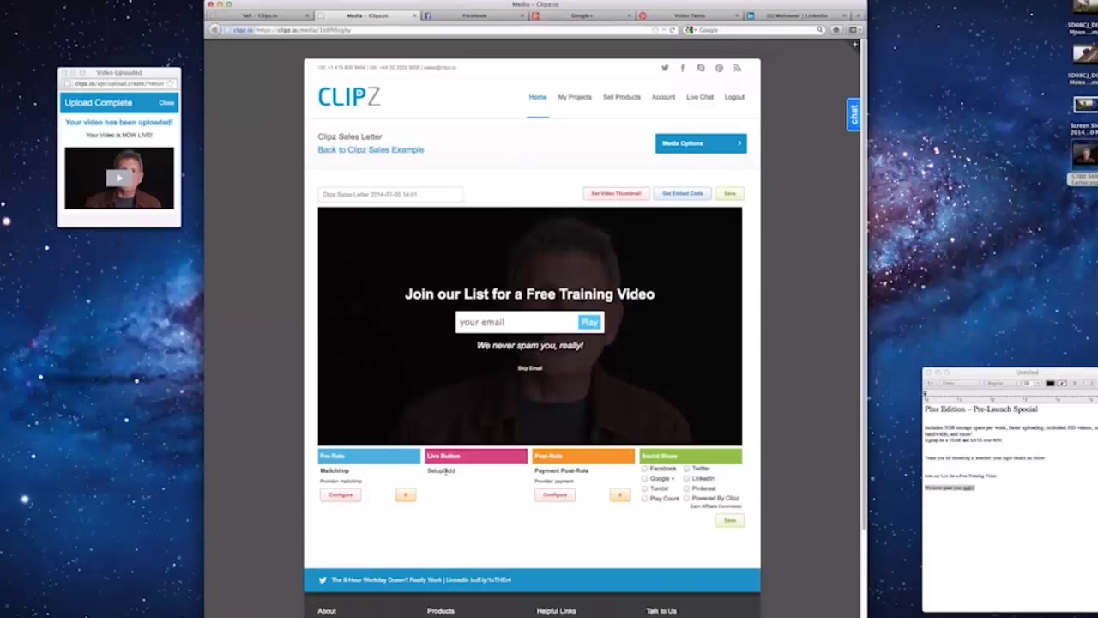
Step: Add a Stripe/PayPal live button with large 'Buy this Membership' text
click(445, 471)
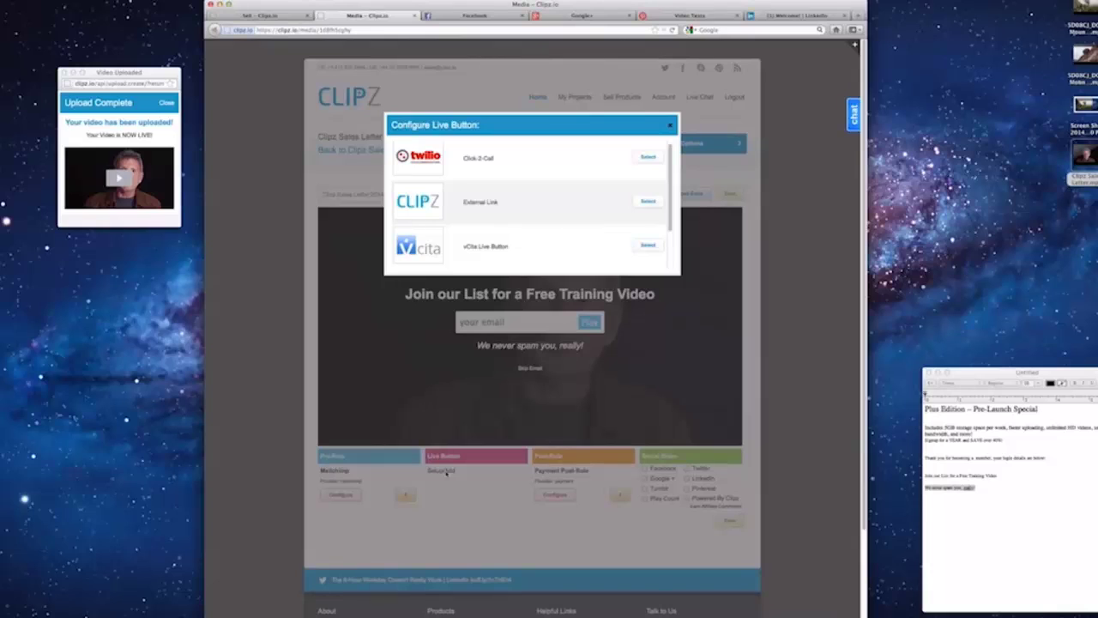
scroll(587, 196, down, 3)
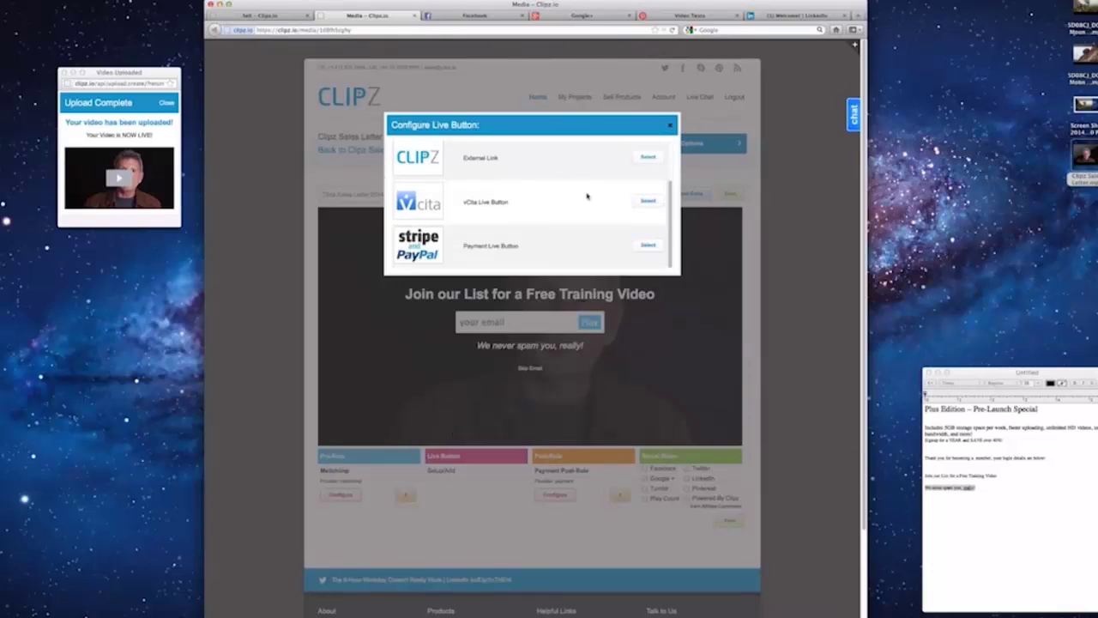
click(648, 245)
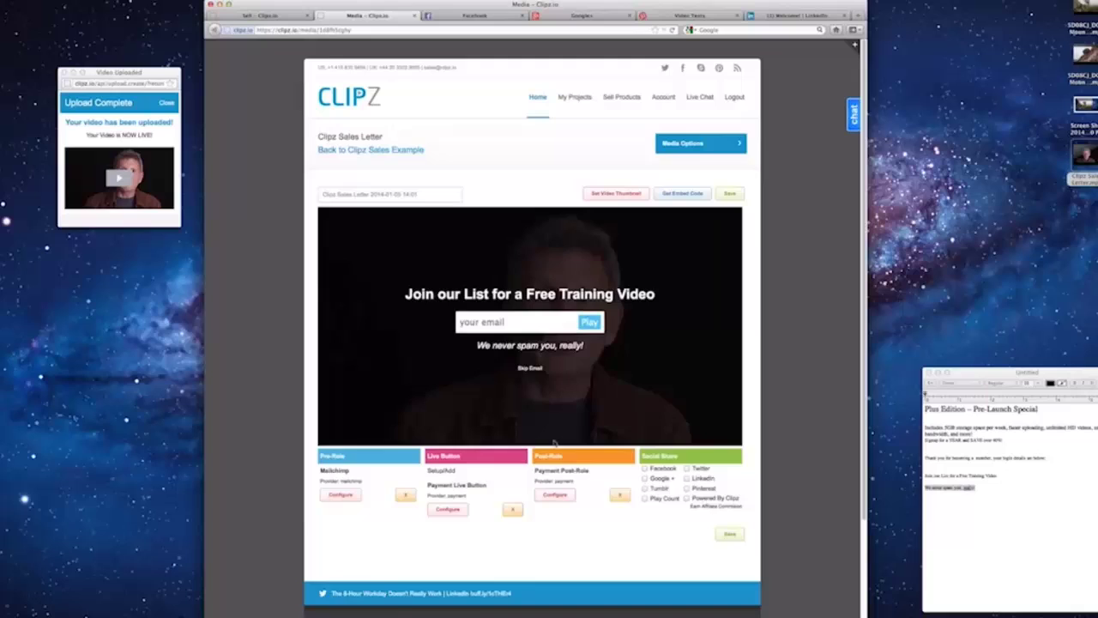
click(447, 510)
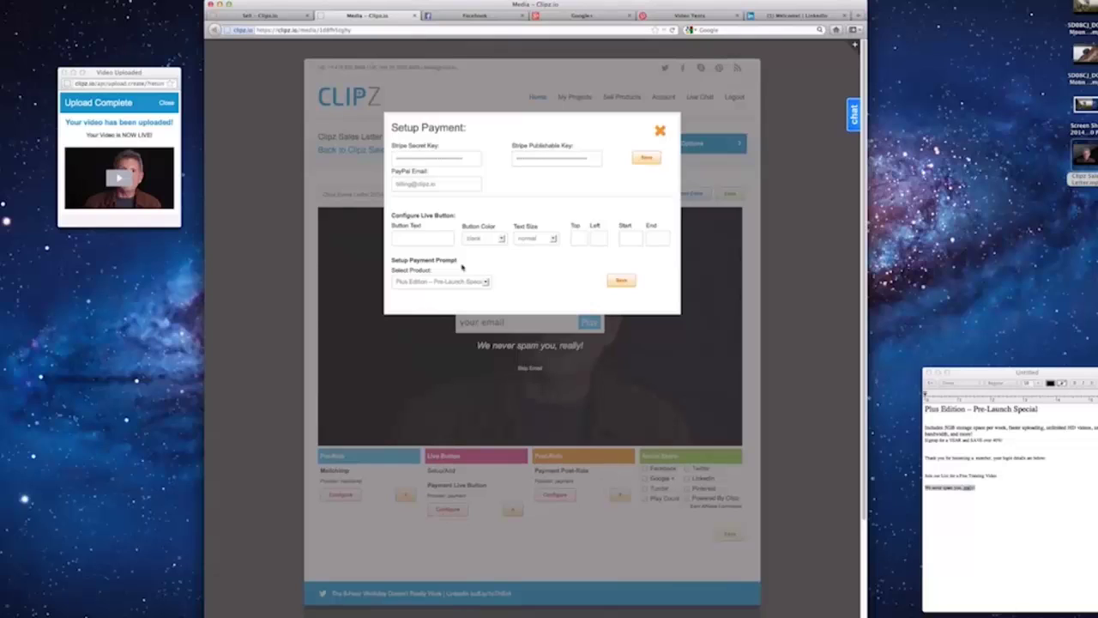
text(Buy this)
text(p)
key(Down)
Step: Position the button at 5% top and 20 left, timed from 5 to 10 seconds
key(Tab)
text(5%)
key(Tab)
text(20)
key(Tab)
text(5)
key(Tab)
text(10)
Step: Link the button to the Pre-Launch Special $1.00 product, save, and play the video past the email form
click(453, 283)
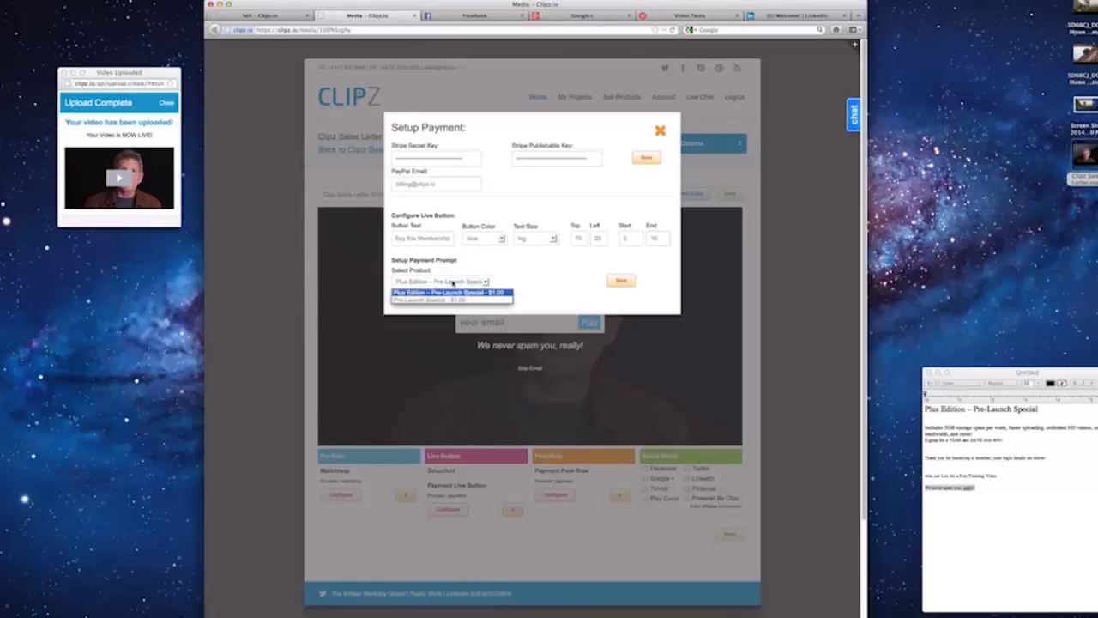
click(450, 301)
click(634, 281)
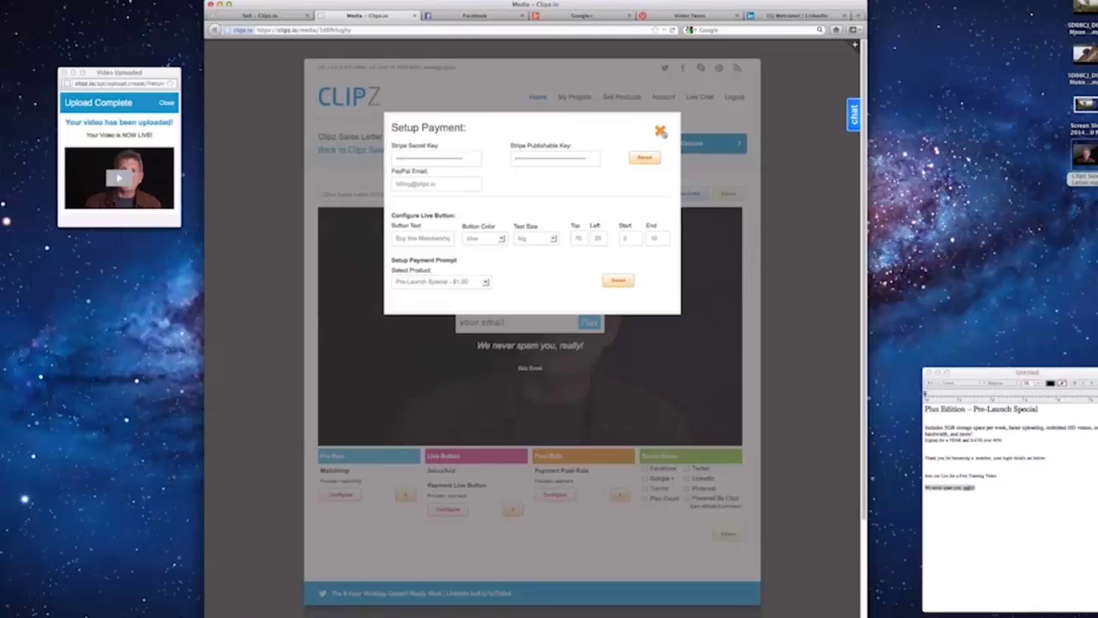
click(660, 130)
click(529, 368)
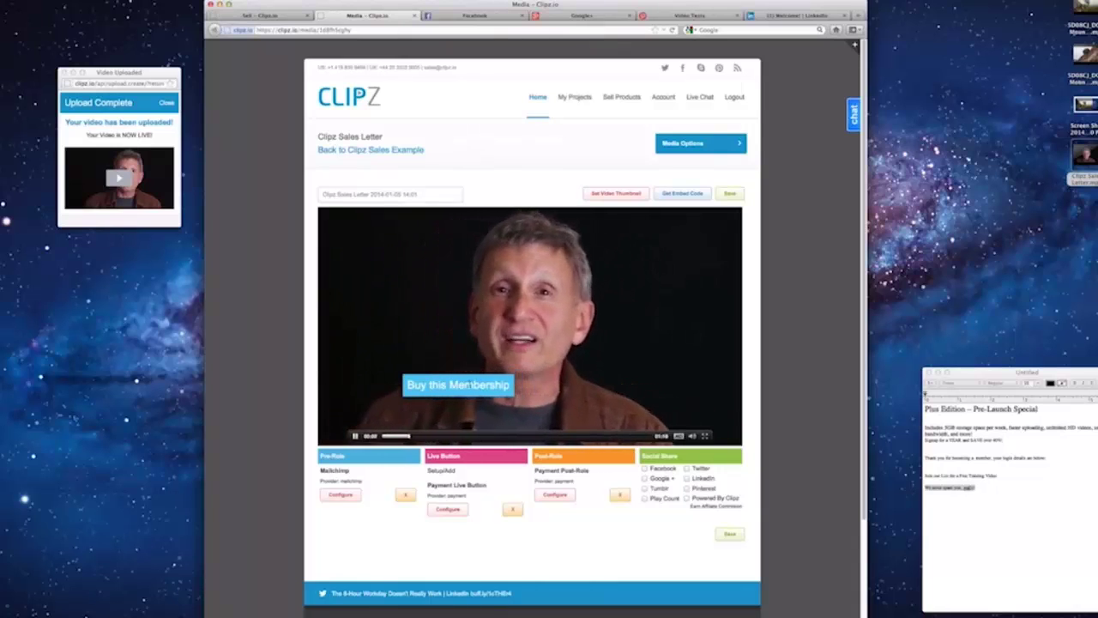
click(470, 387)
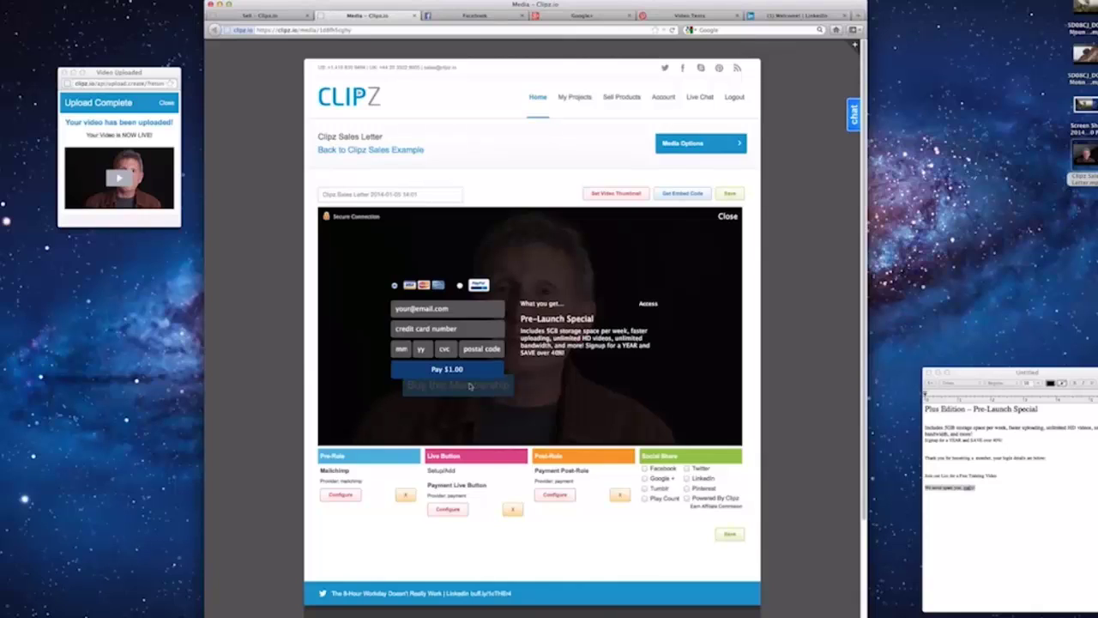
click(729, 218)
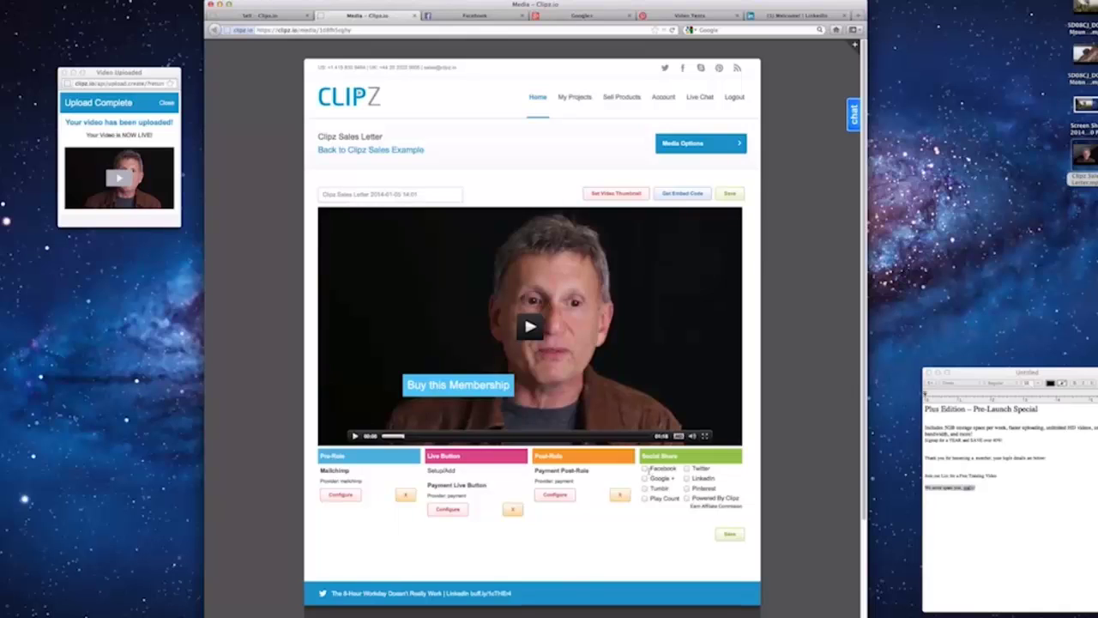
Step: Enable the Facebook, LinkedIn and Pinterest share buttons and save
click(646, 471)
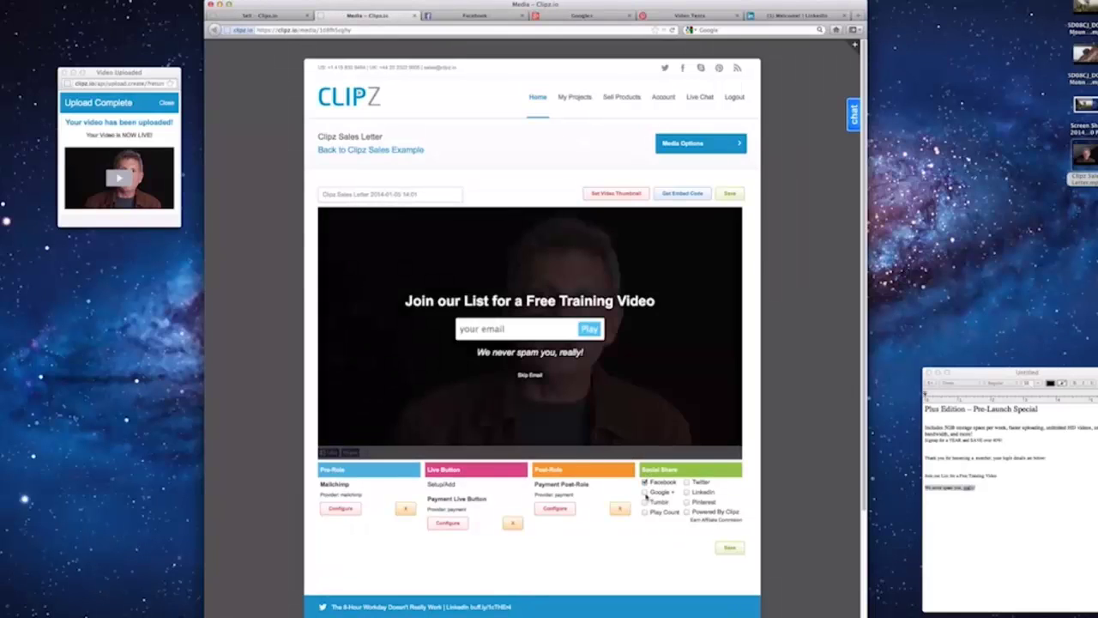
click(687, 492)
click(687, 503)
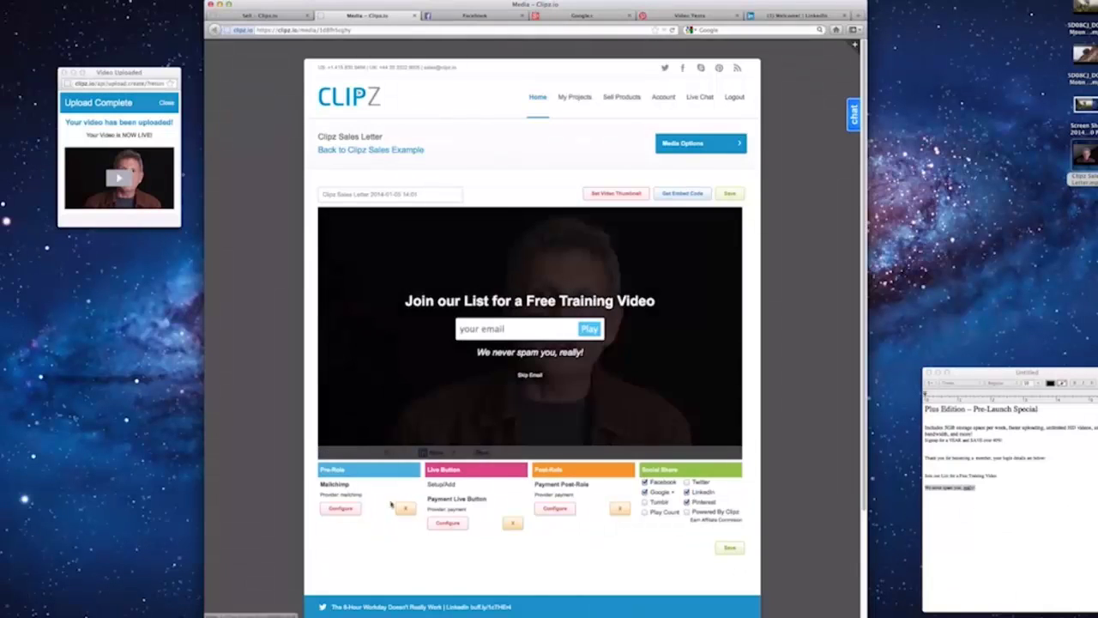
click(405, 508)
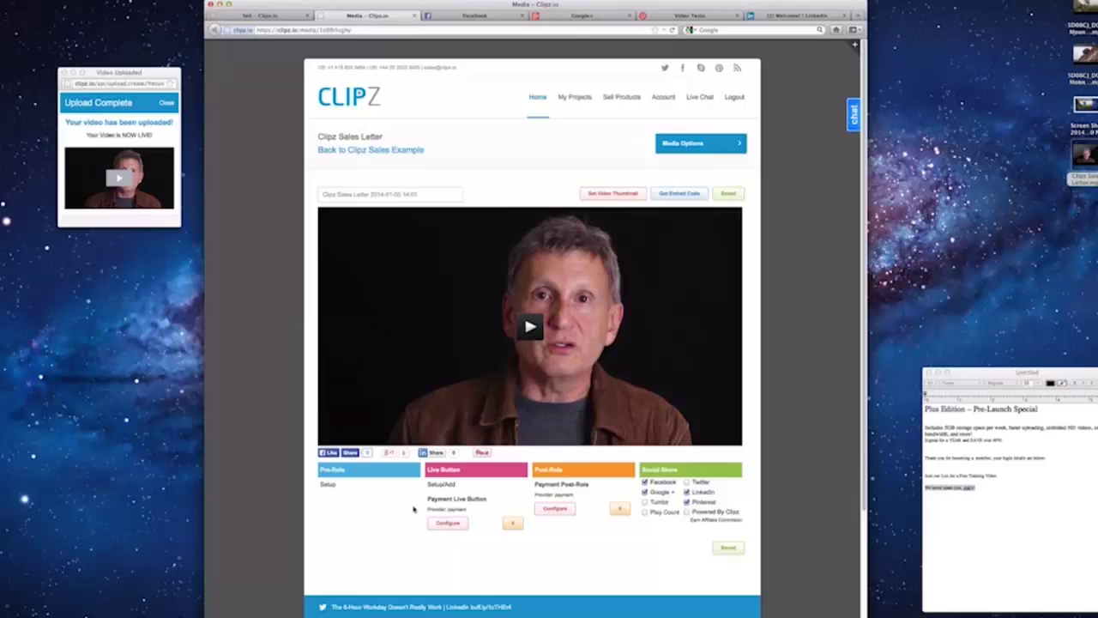
Step: Share the video on Facebook with 'Cool Video' and open it from the post
click(350, 452)
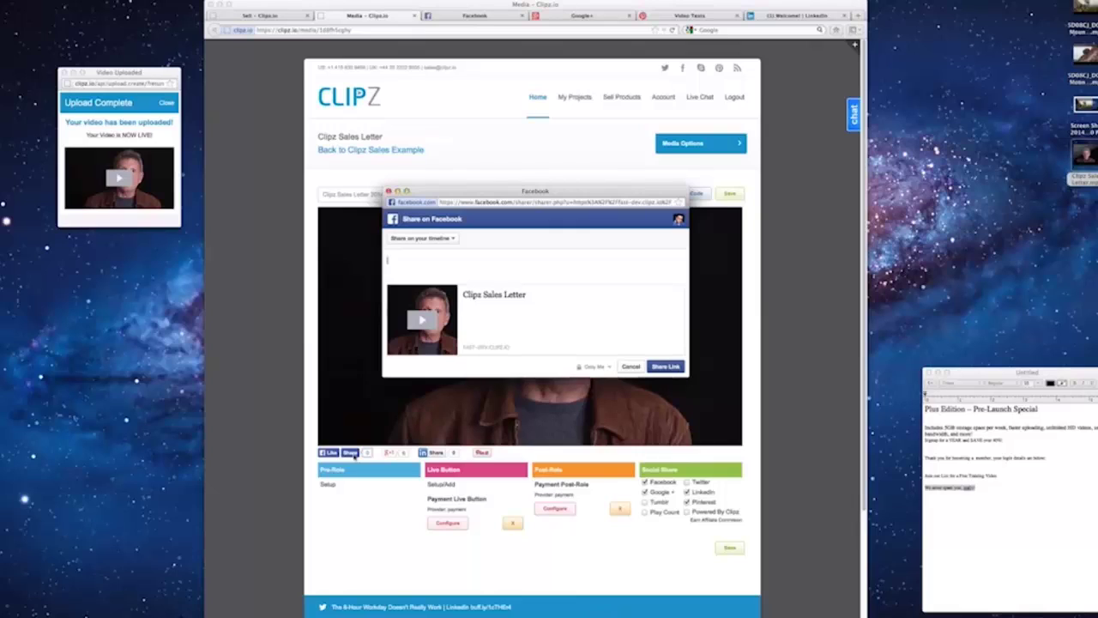
text(Cool Video)
click(669, 366)
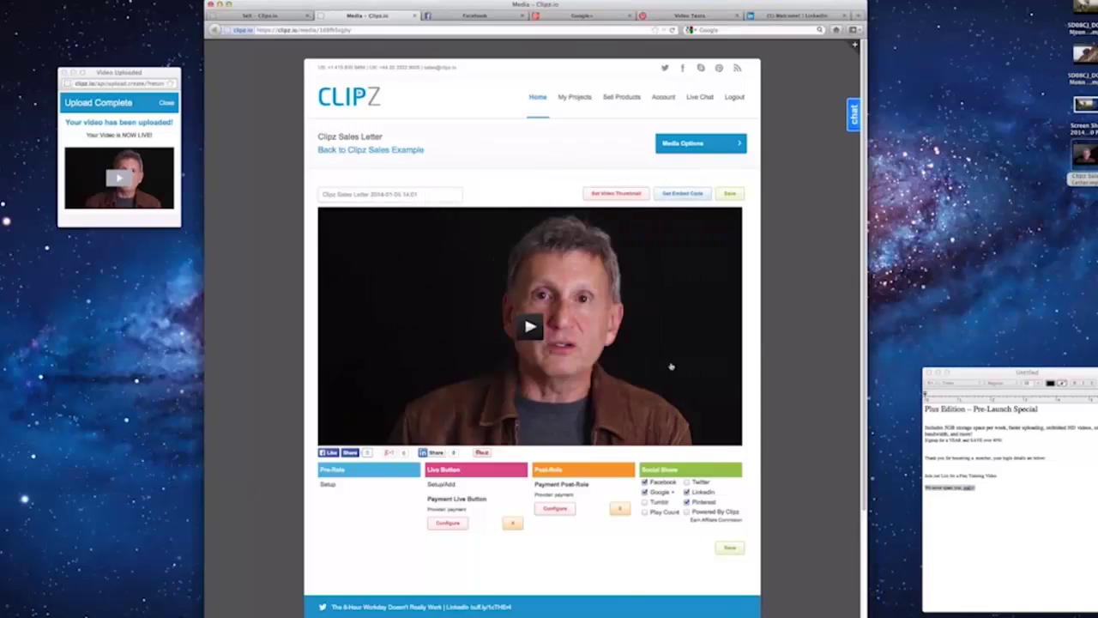
click(474, 16)
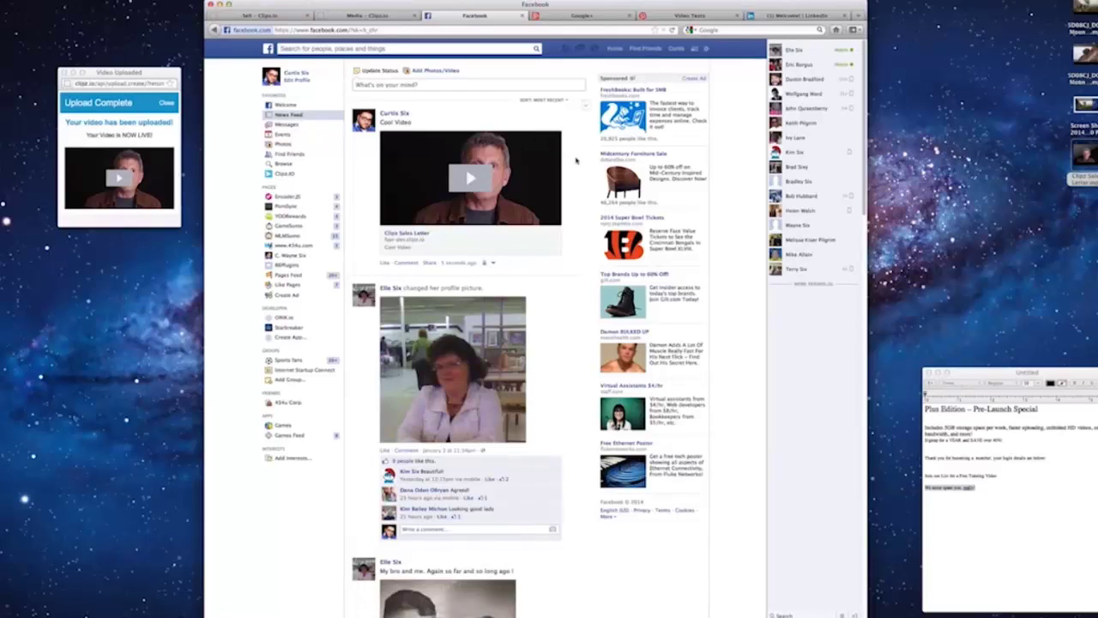
click(480, 173)
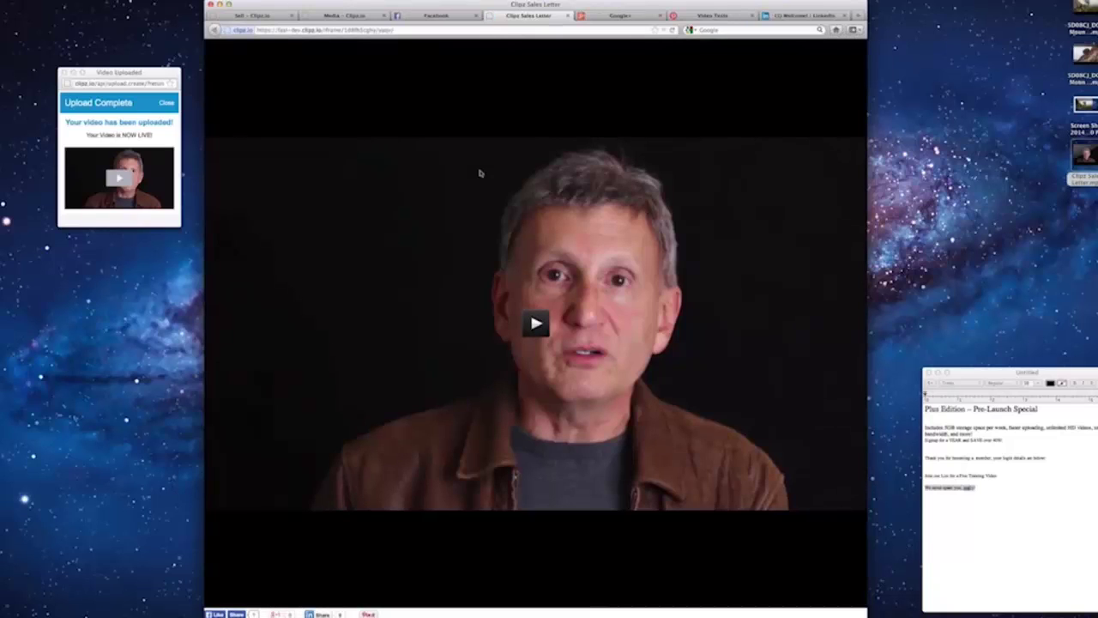
Step: Post the video on Google+ with 'Say Something...' and open it from that post
click(276, 614)
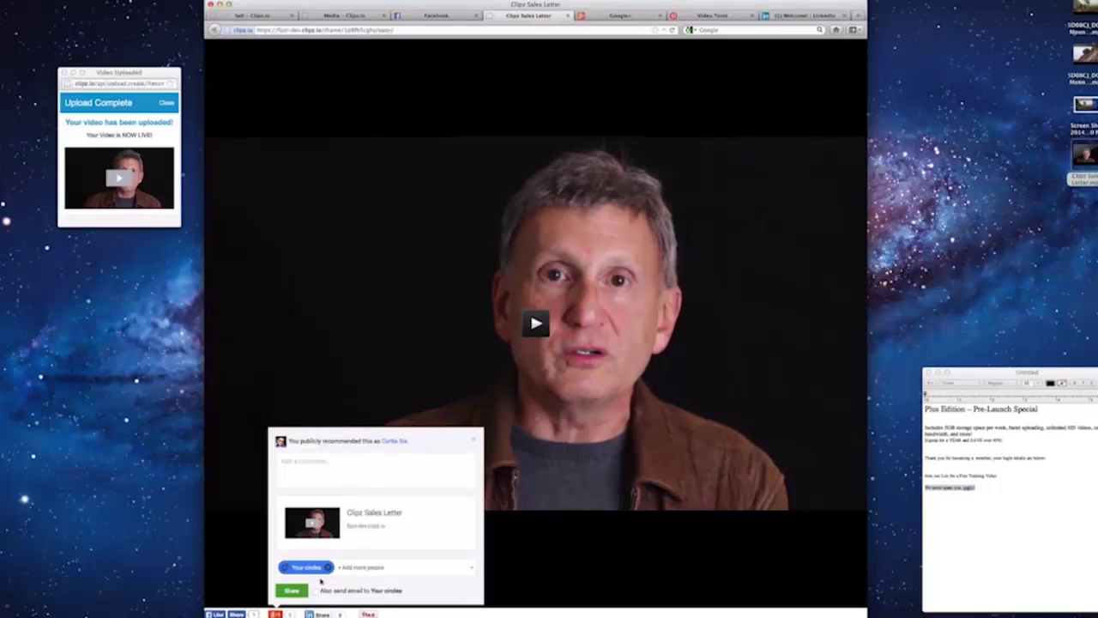
text(Say Something...)
click(290, 592)
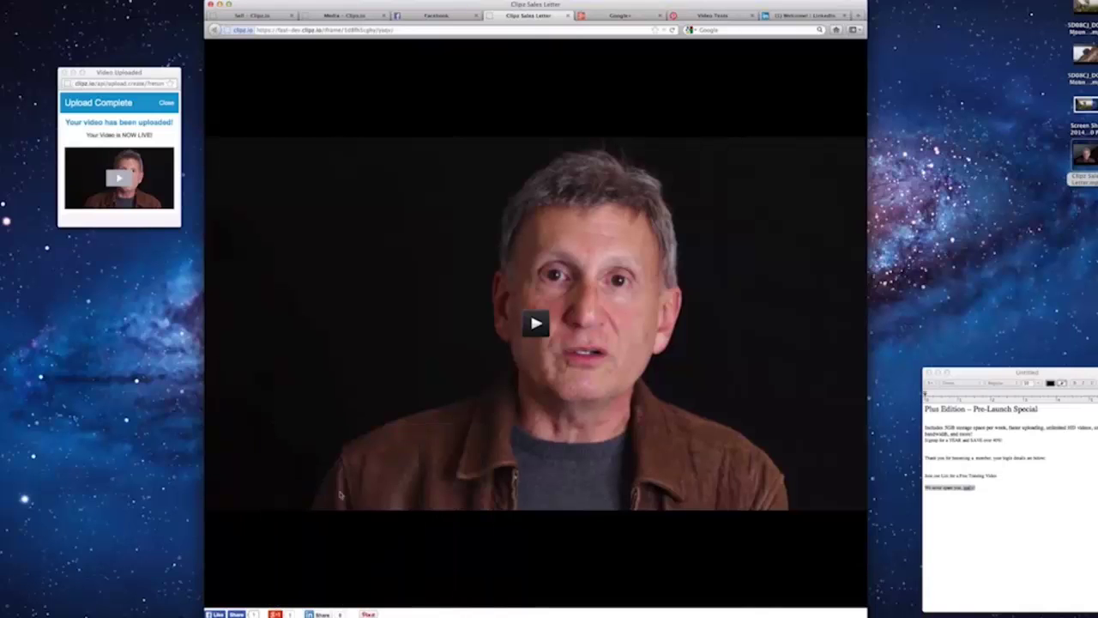
click(620, 15)
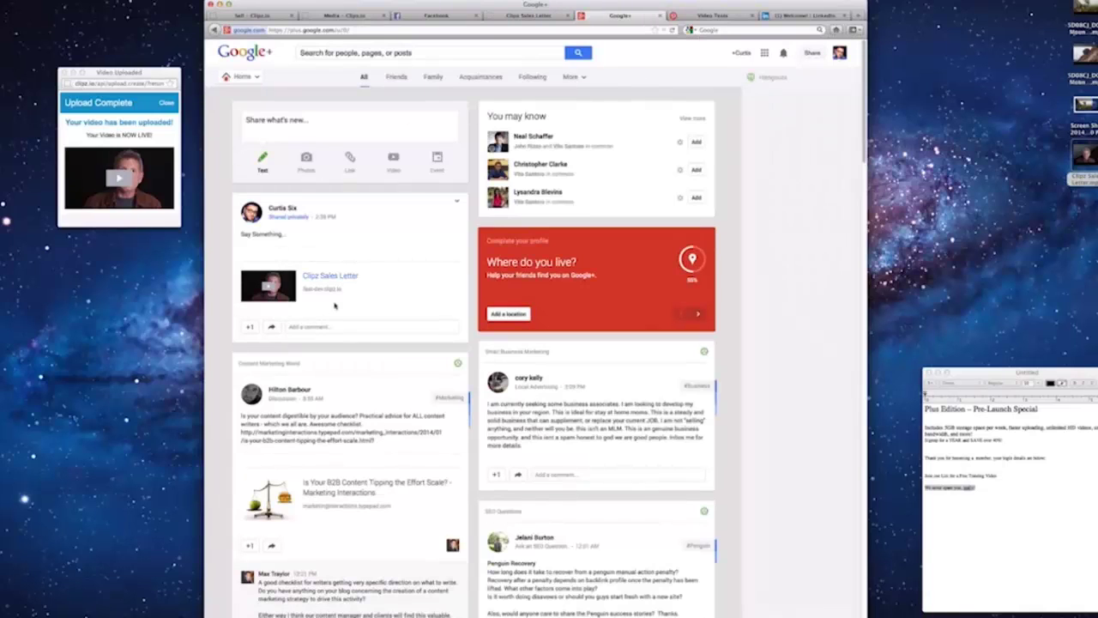
click(266, 285)
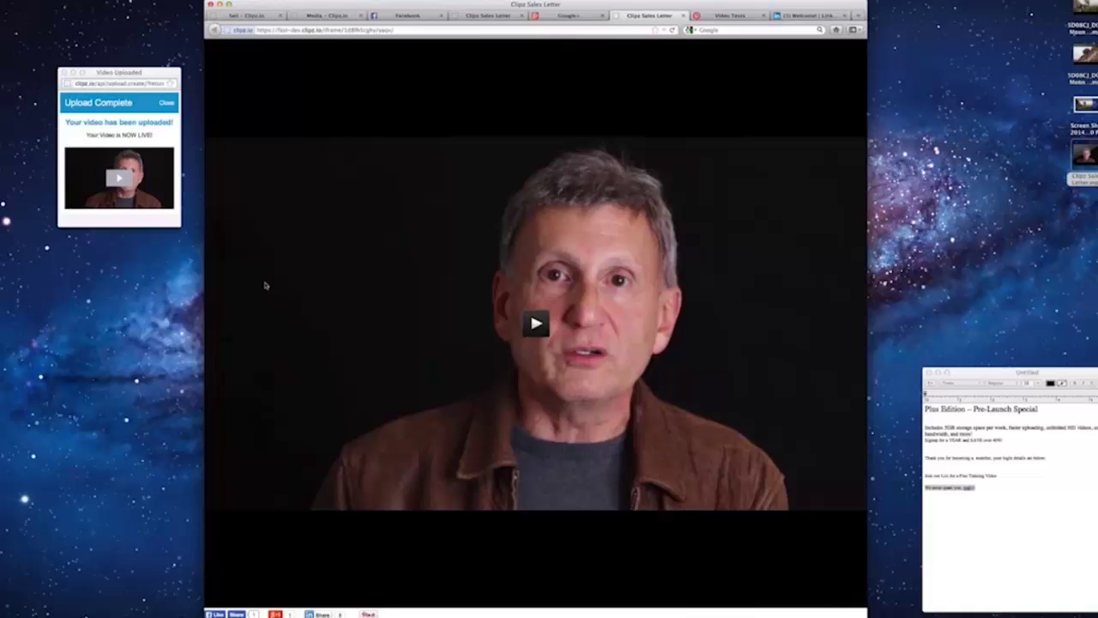
Step: Share the Clipz Sales Letter video on LinkedIn, then pin it to Pinterest's 'Video Tests' board
click(319, 614)
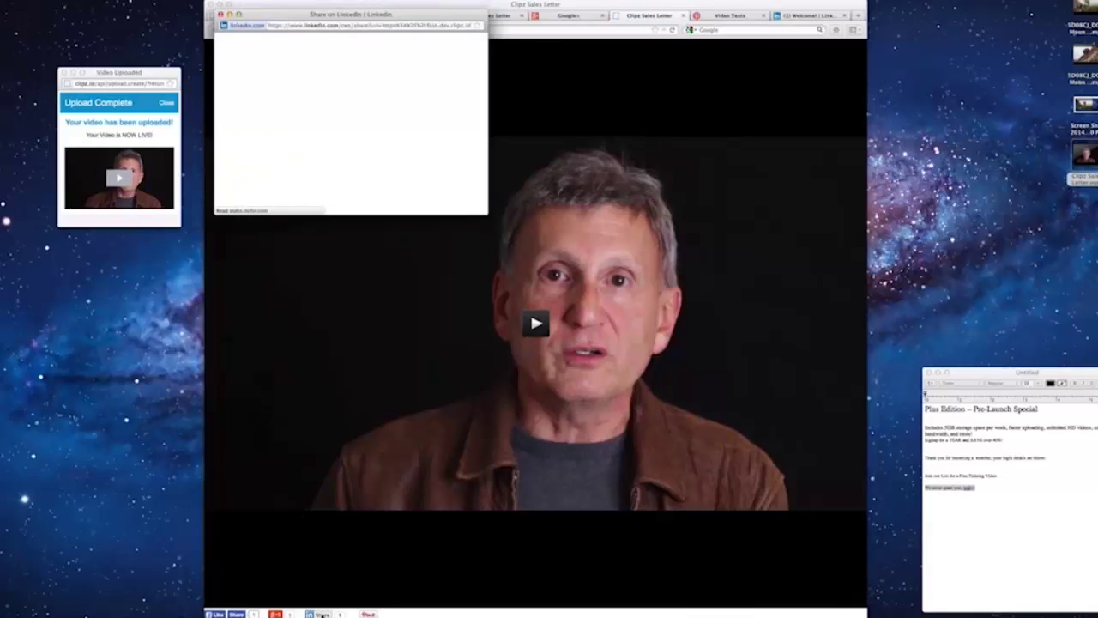
click(367, 614)
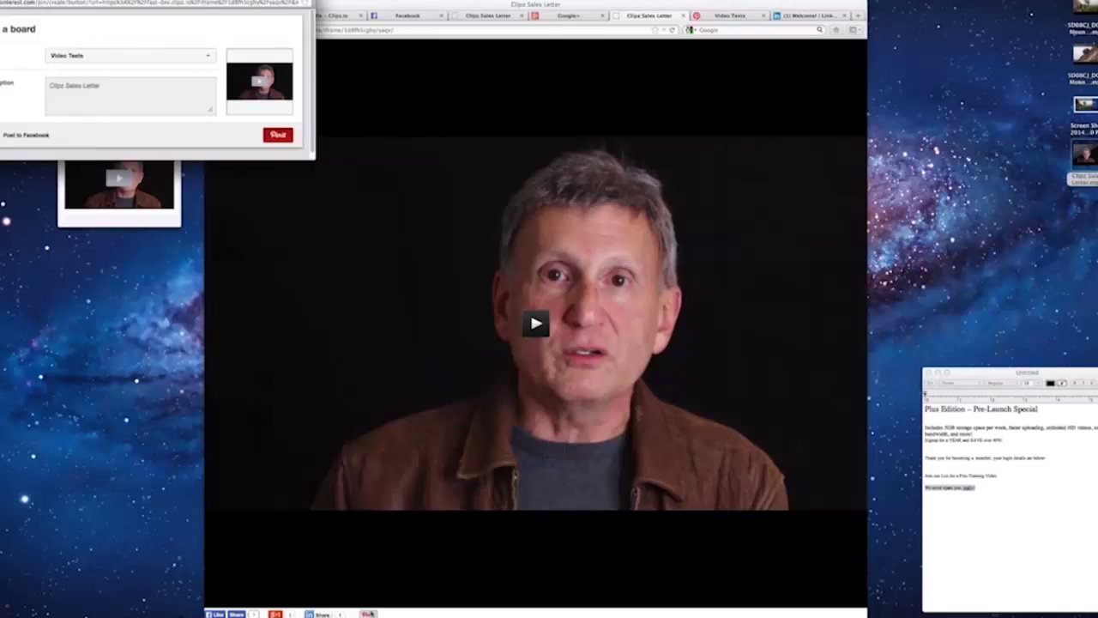
click(281, 137)
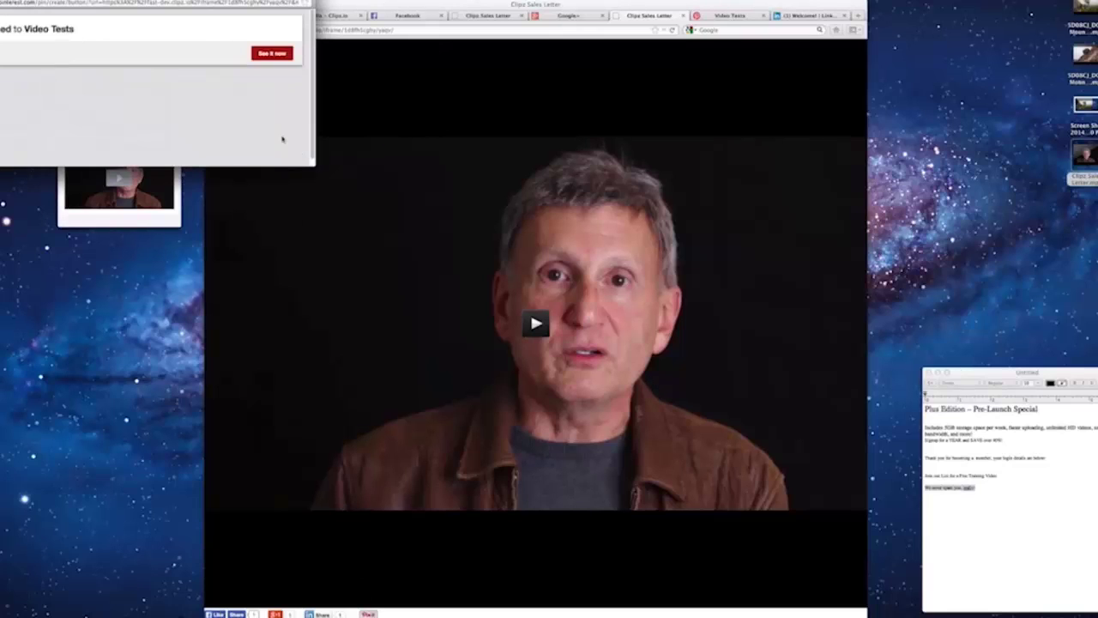
click(273, 57)
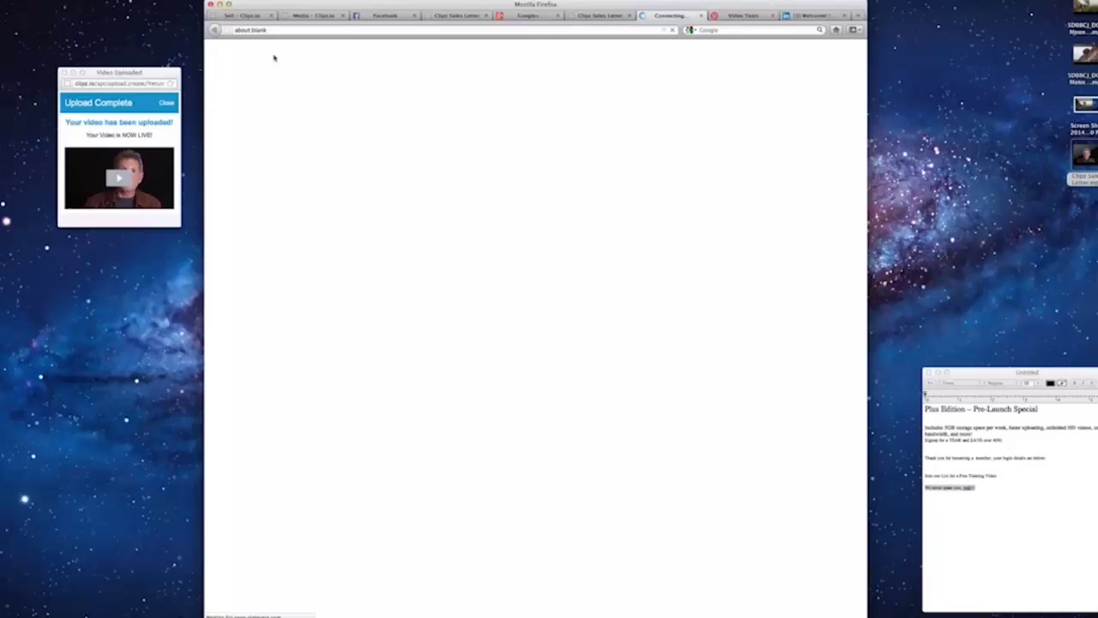